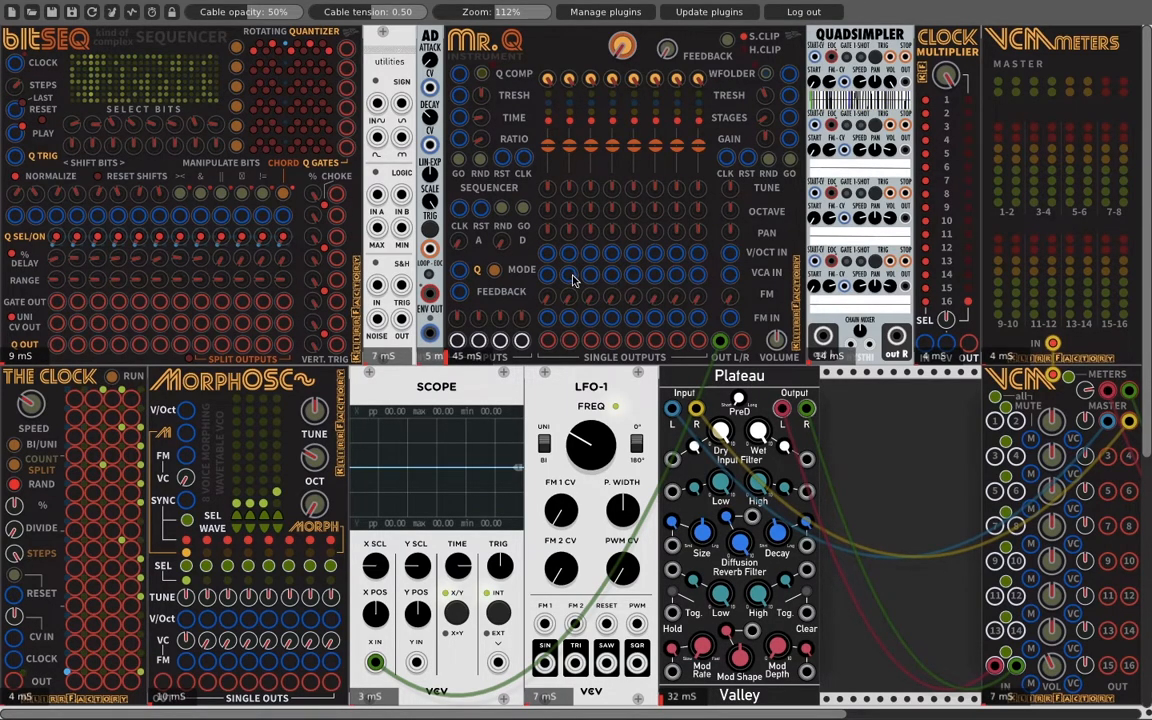
Patch the utilities noise output into Mr. Q's first input, and Mr. Q's stereo outputs into VCM mixer channels 1 and 2.
drag(376, 319, 457, 341)
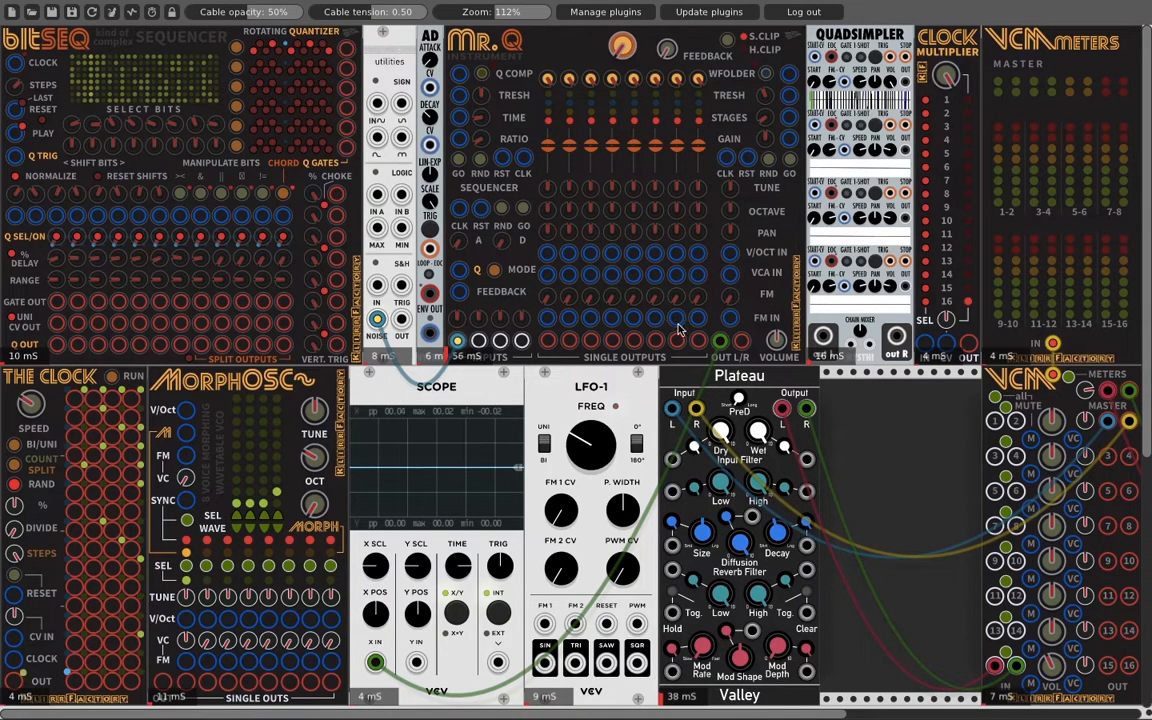
mouse_move(994, 422)
mouse_down()
mouse_move(820, 386)
mouse_move(720, 342)
mouse_move(996, 429)
mouse_move(1015, 421)
mouse_up()
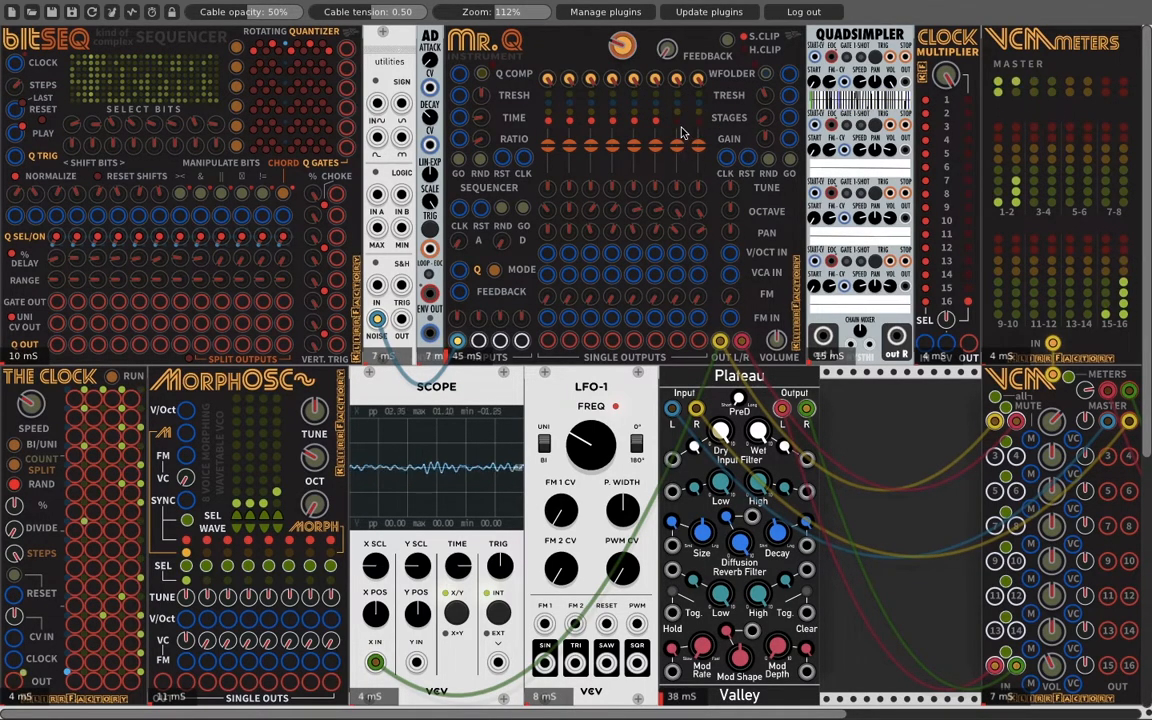
Lower the faders of Mr. Q's last three bands and adjust its large orange knob.
drag(677, 146, 677, 154)
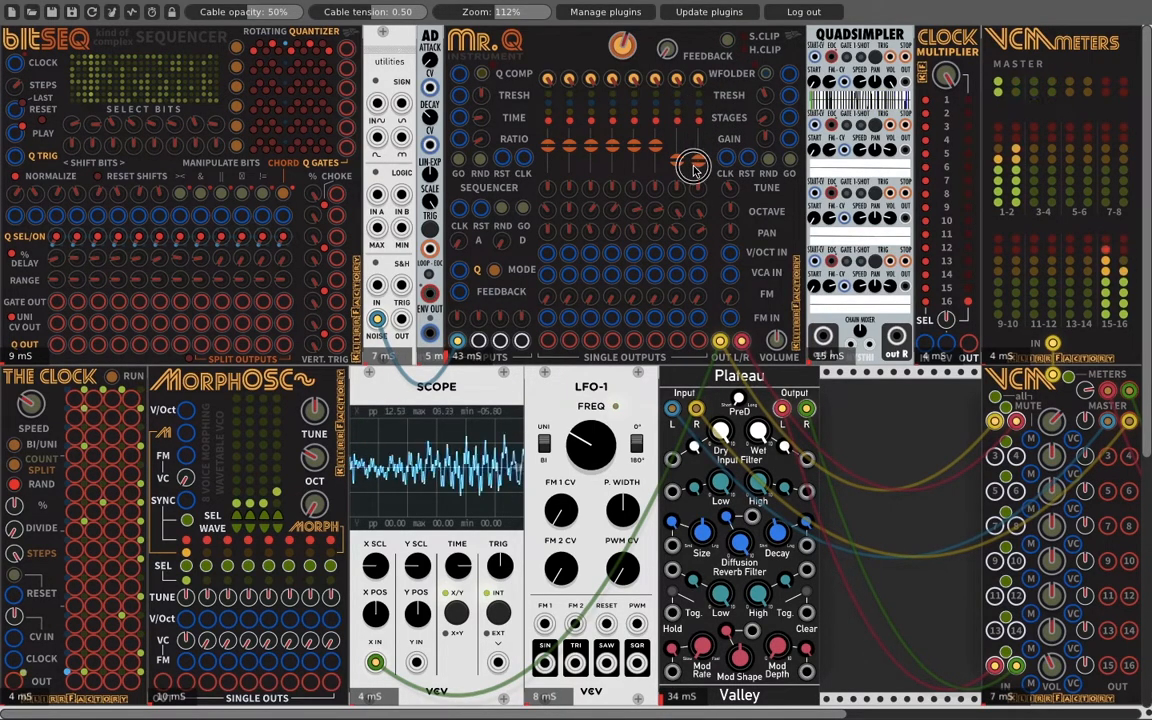
mouse_move(701, 161)
mouse_down()
mouse_move(701, 150)
mouse_move(679, 155)
mouse_move(700, 159)
mouse_up()
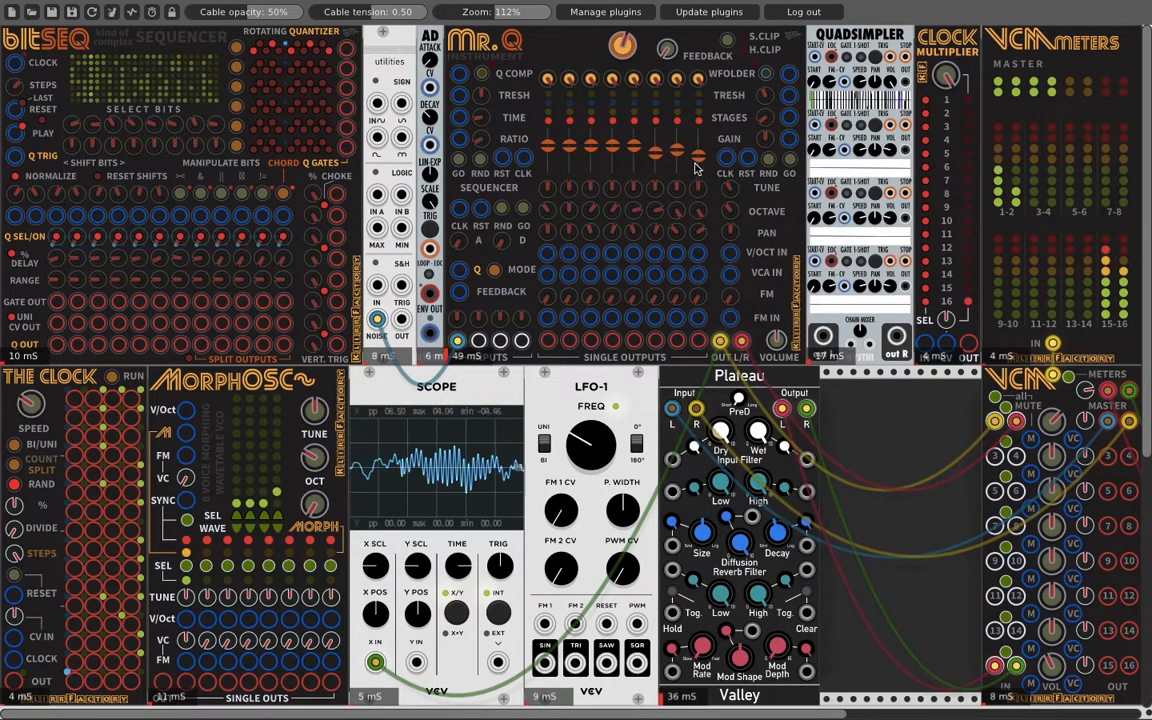
drag(630, 54, 630, 175)
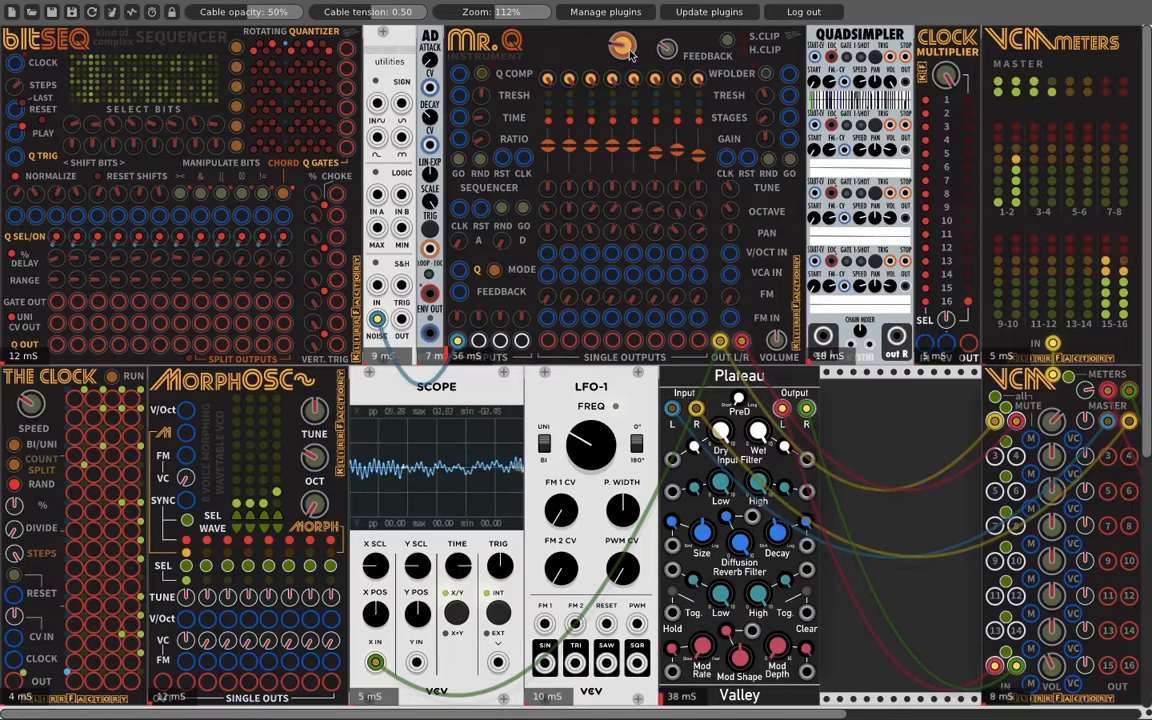
Clock BitSeq from The Clock's first output, and patch BitSeq's first Q output into Mr. Q's common V/Oct input.
drag(76, 398, 15, 63)
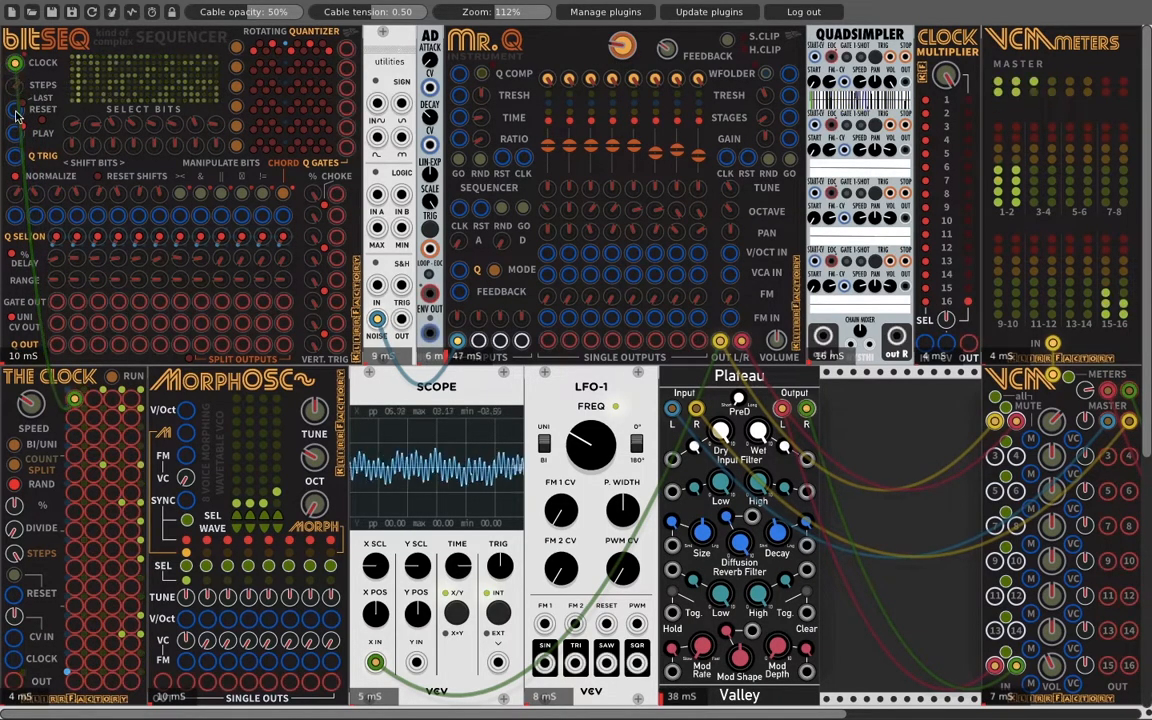
drag(57, 344, 718, 252)
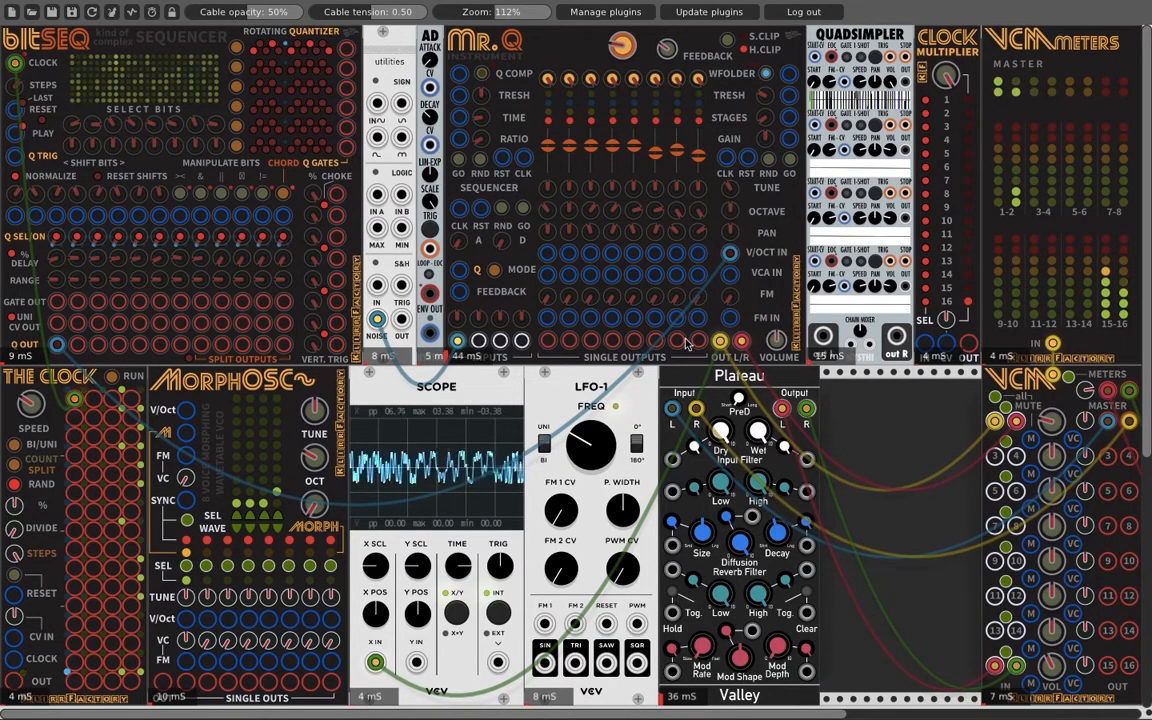
Feed noise into Mr. Q's first input and the QuadSimpler's first sample output into its second input.
drag(377, 320, 457, 341)
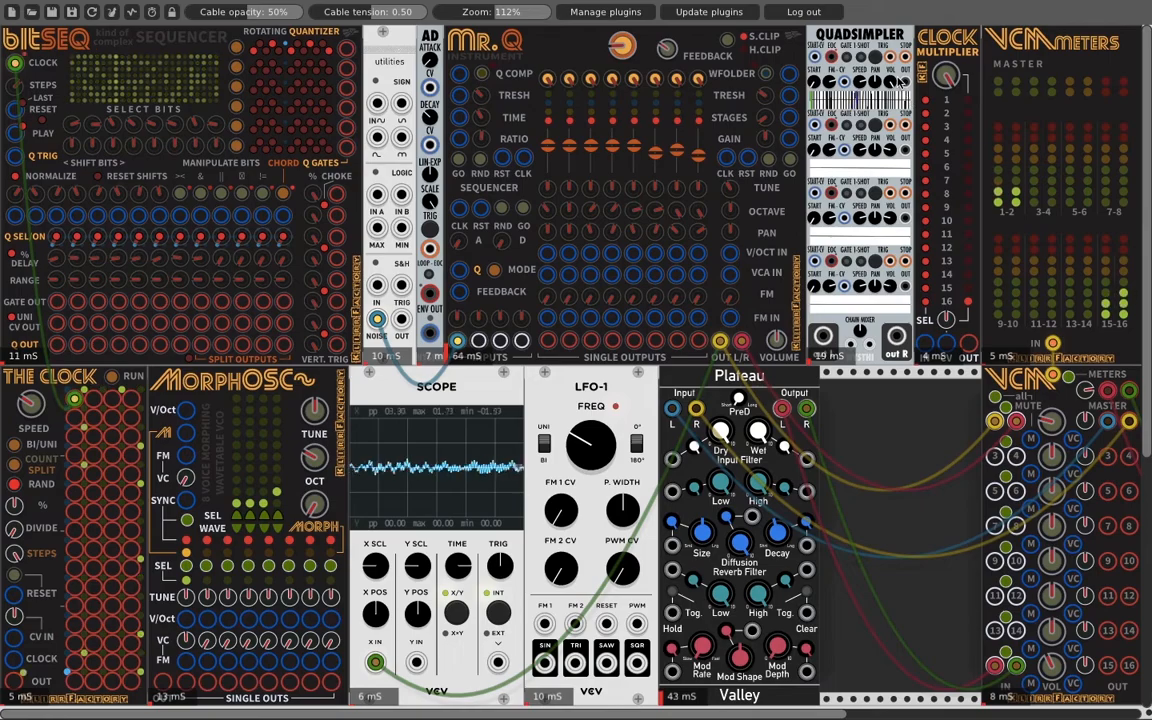
drag(905, 82, 478, 341)
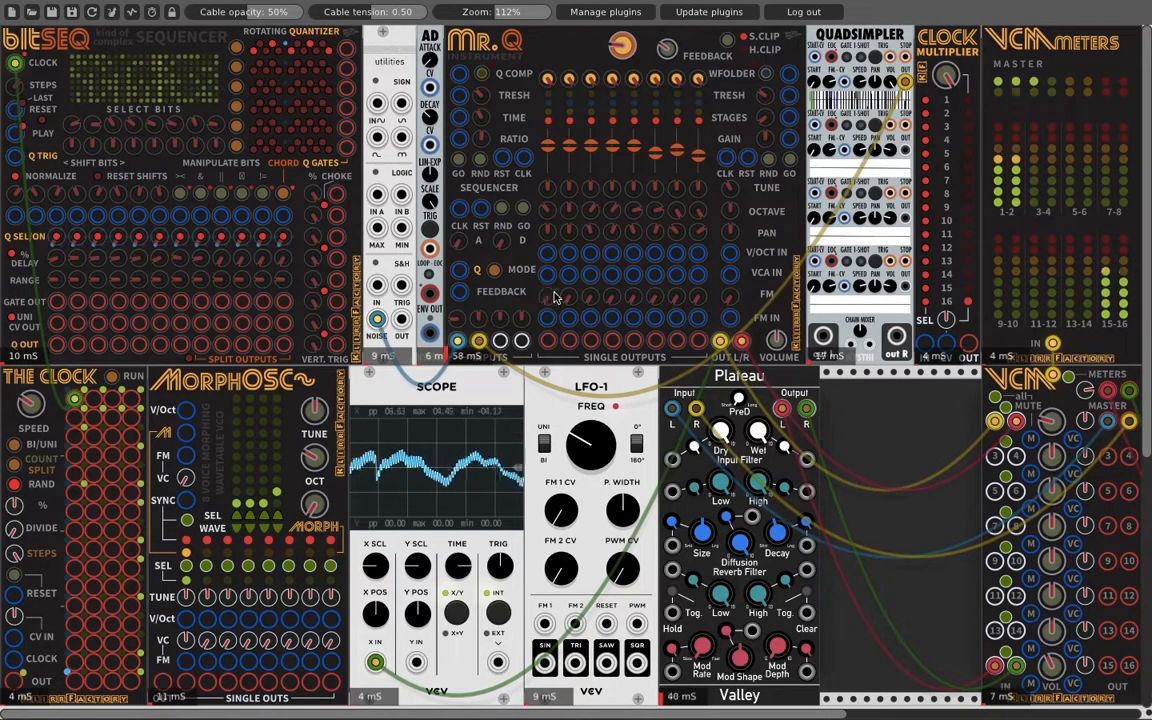
Patch separate BitSeq Q outputs into the individual V/Oct inputs of all eight Mr. Q bands.
drag(60, 345, 119, 345)
drag(633, 253, 139, 345)
mouse_move(654, 253)
mouse_down()
mouse_move(230, 320)
mouse_move(159, 345)
mouse_move(540, 330)
mouse_move(676, 253)
mouse_up()
mouse_move(697, 253)
mouse_down()
mouse_move(310, 285)
mouse_move(200, 310)
mouse_move(205, 345)
mouse_up()
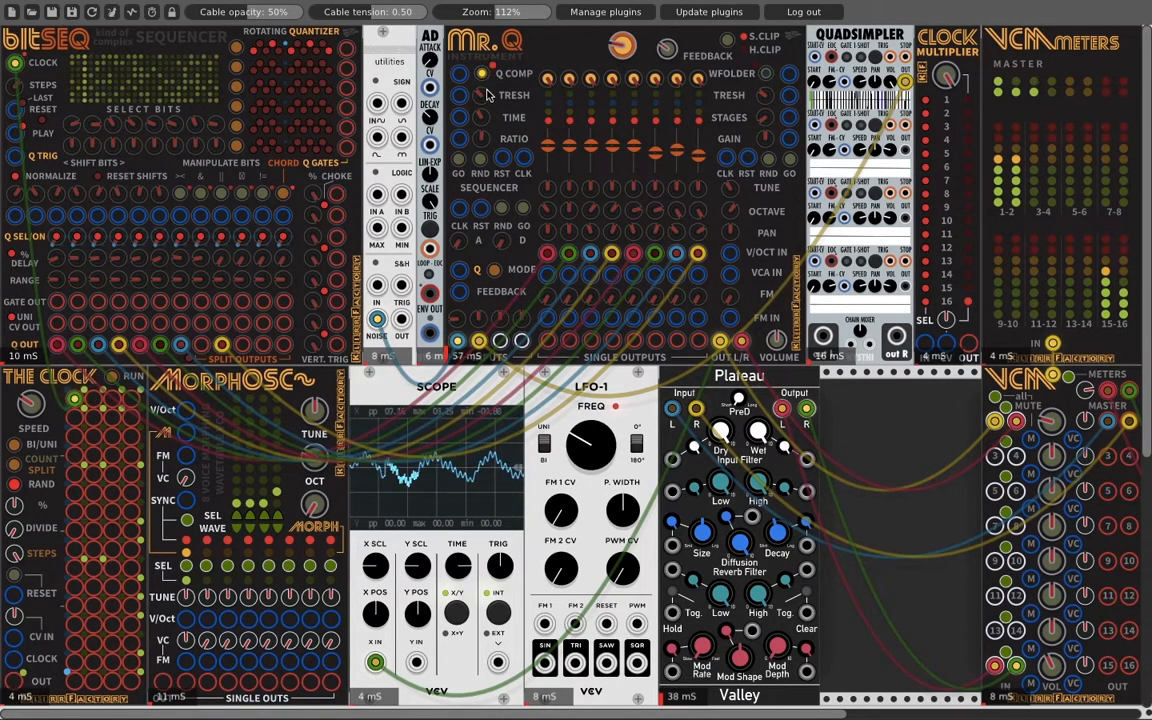
Adjust Mr. Q's large orange knob and clock its Q Comp and wavefolder sequencers from The Clock's first output.
drag(627, 57, 623, 69)
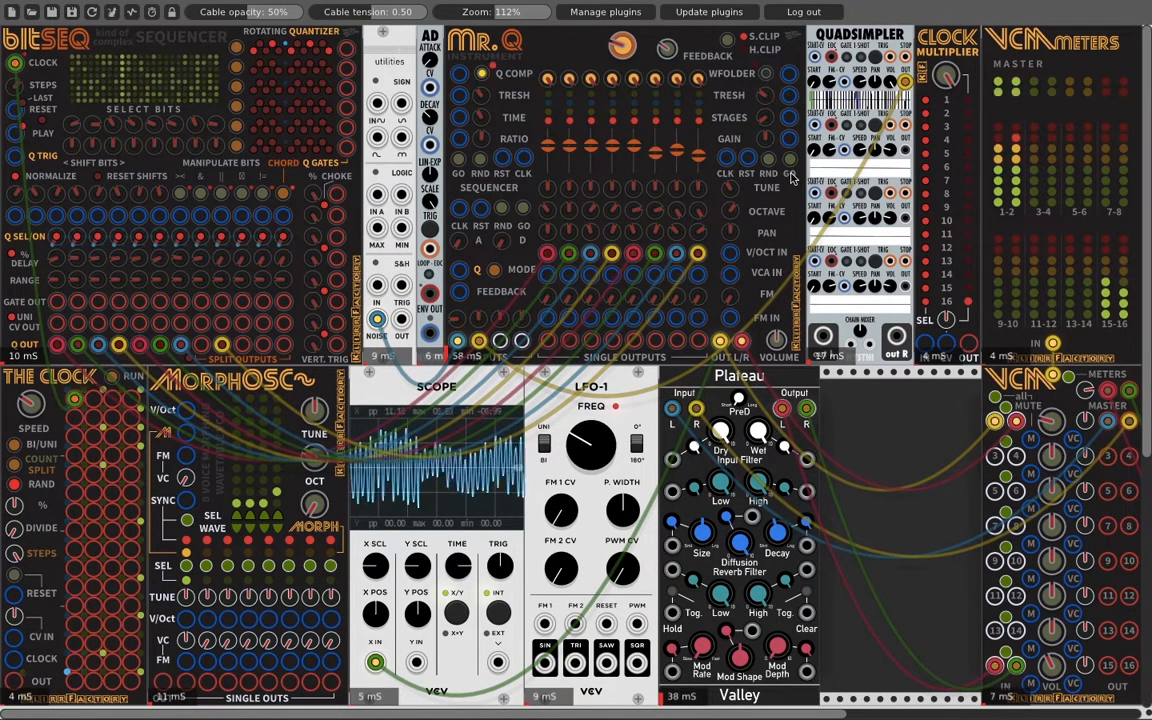
drag(727, 158, 523, 157)
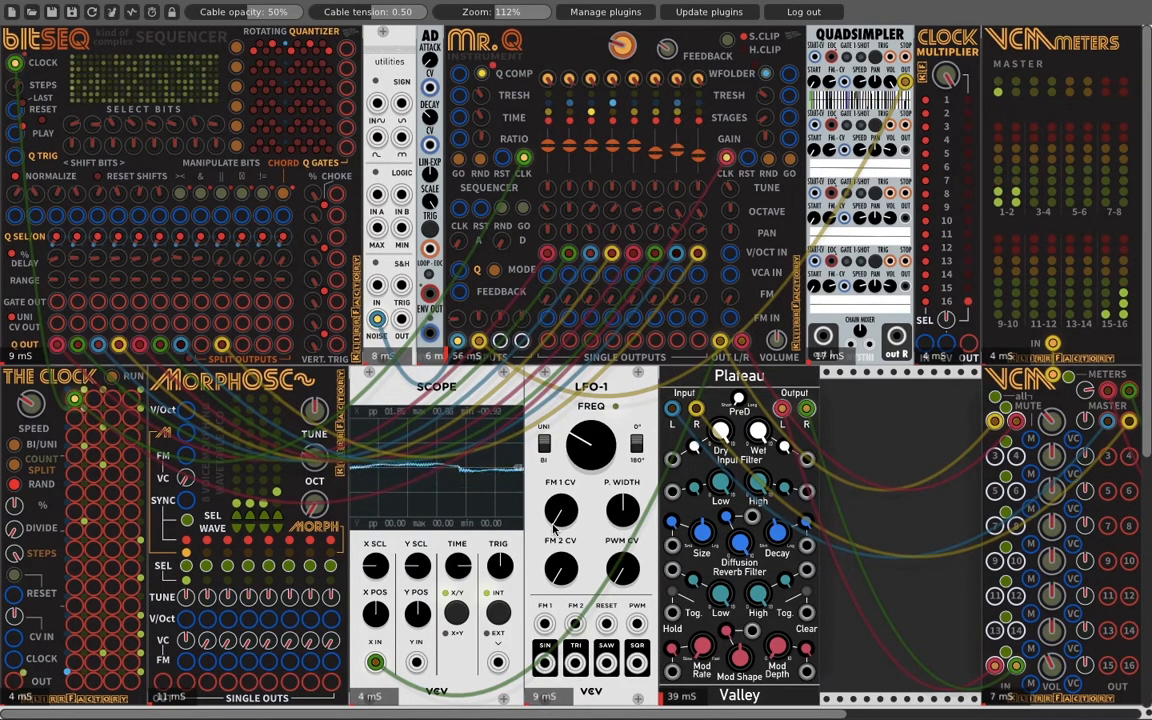
Patch MorphOsc, pitched by BitSeq's tenth Q output, into Mr. Q's third input, and try clocking Mr. Q's sequencer from The Clock.
drag(187, 682, 244, 348)
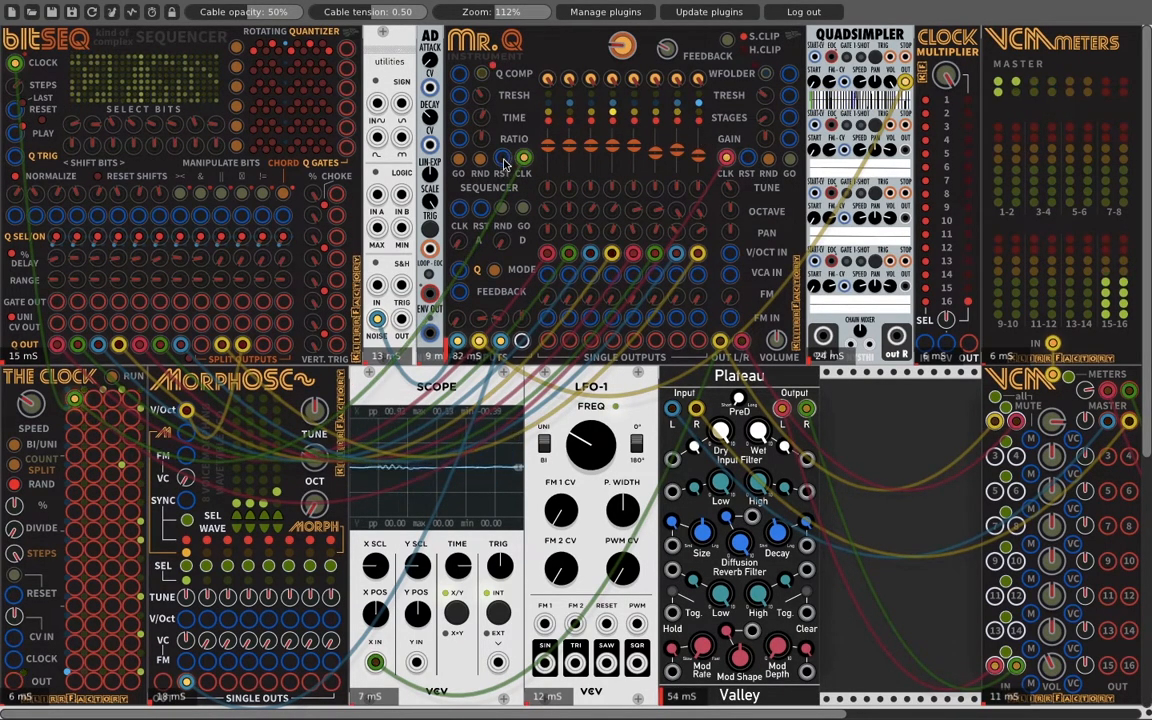
drag(460, 209, 75, 399)
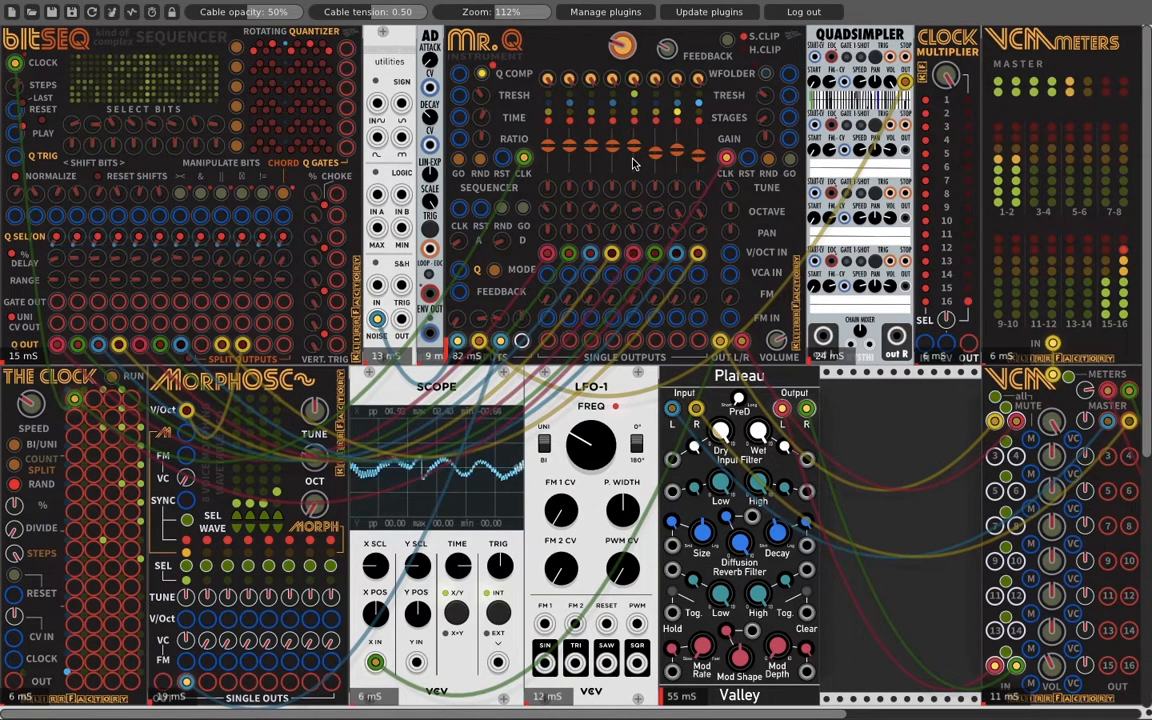
Disconnect the eight individual V/Oct cables on Mr. Q and patch BitSeq's first Q output into its common V/Oct input.
right_click(679, 253)
right_click(658, 255)
right_click(637, 254)
right_click(613, 254)
right_click(592, 256)
right_click(569, 254)
right_click(547, 253)
drag(730, 253, 686, 270)
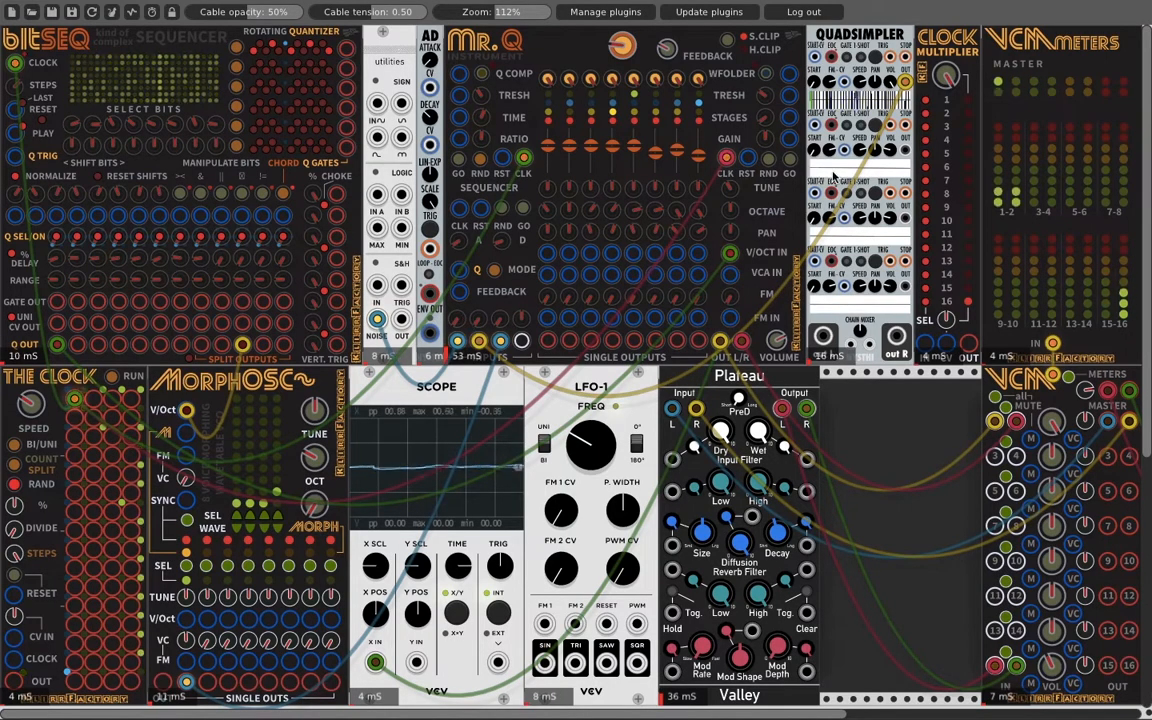
Choose to open a WAV or AIFF file for QuadSimpler slot 1 and look through the drumloopz samples.
right_click(862, 105)
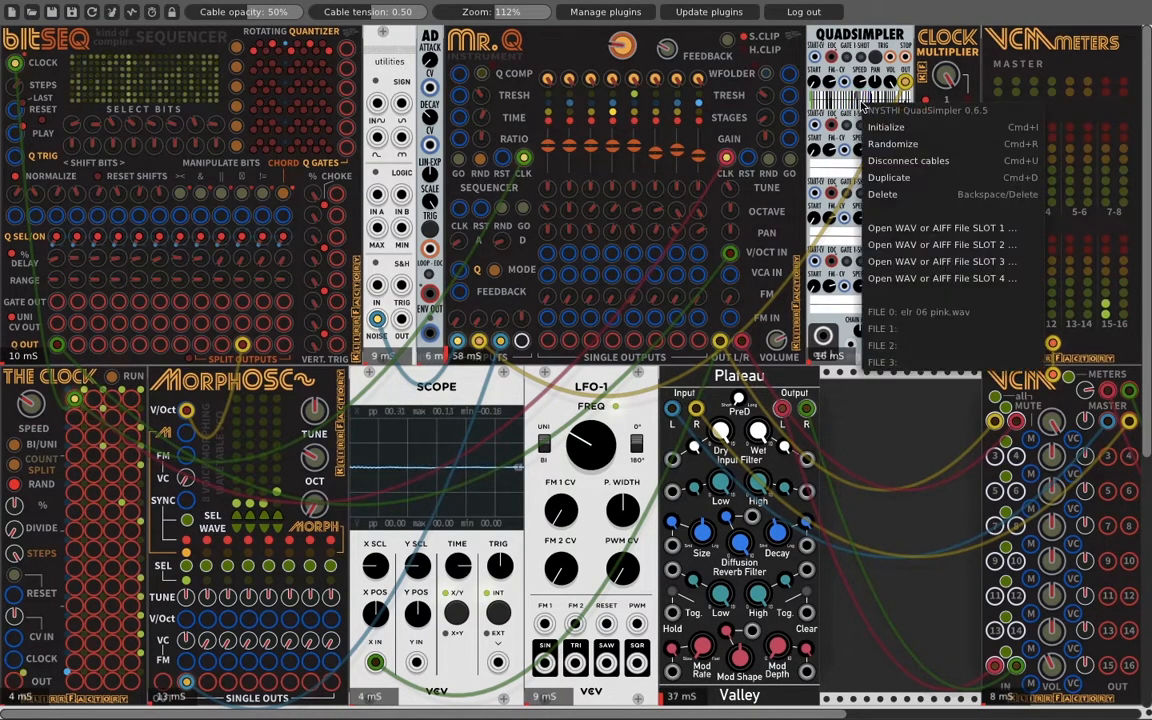
click(900, 228)
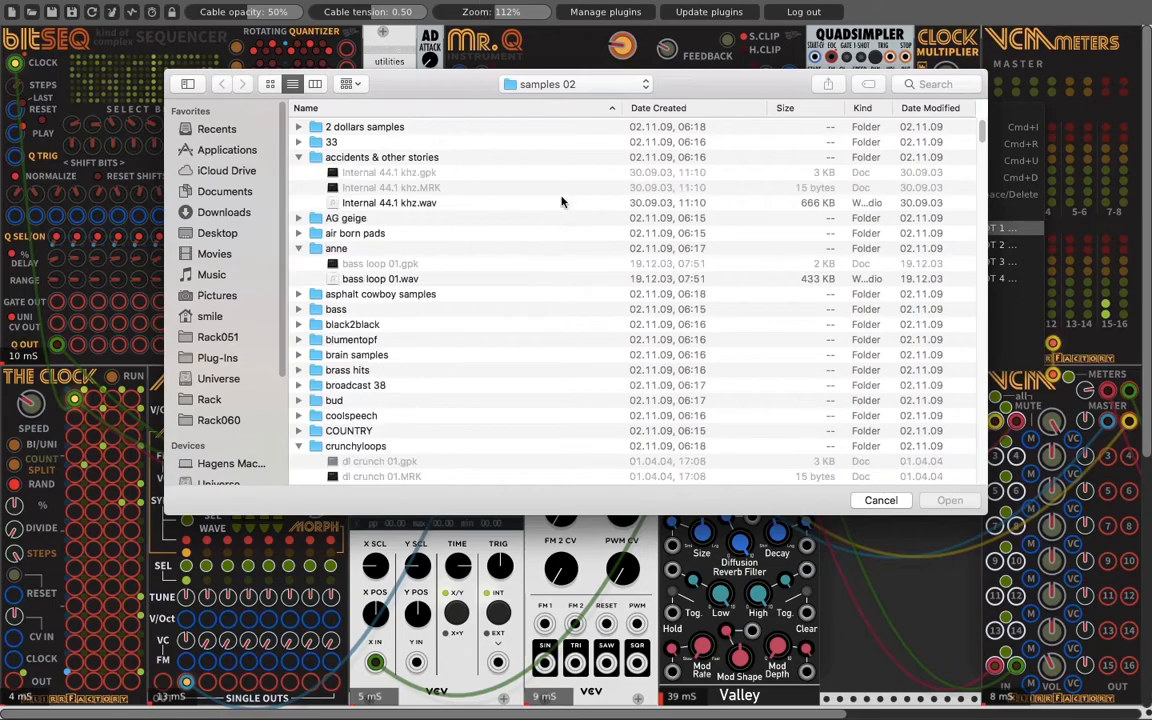
scroll(502, 327, down, 15)
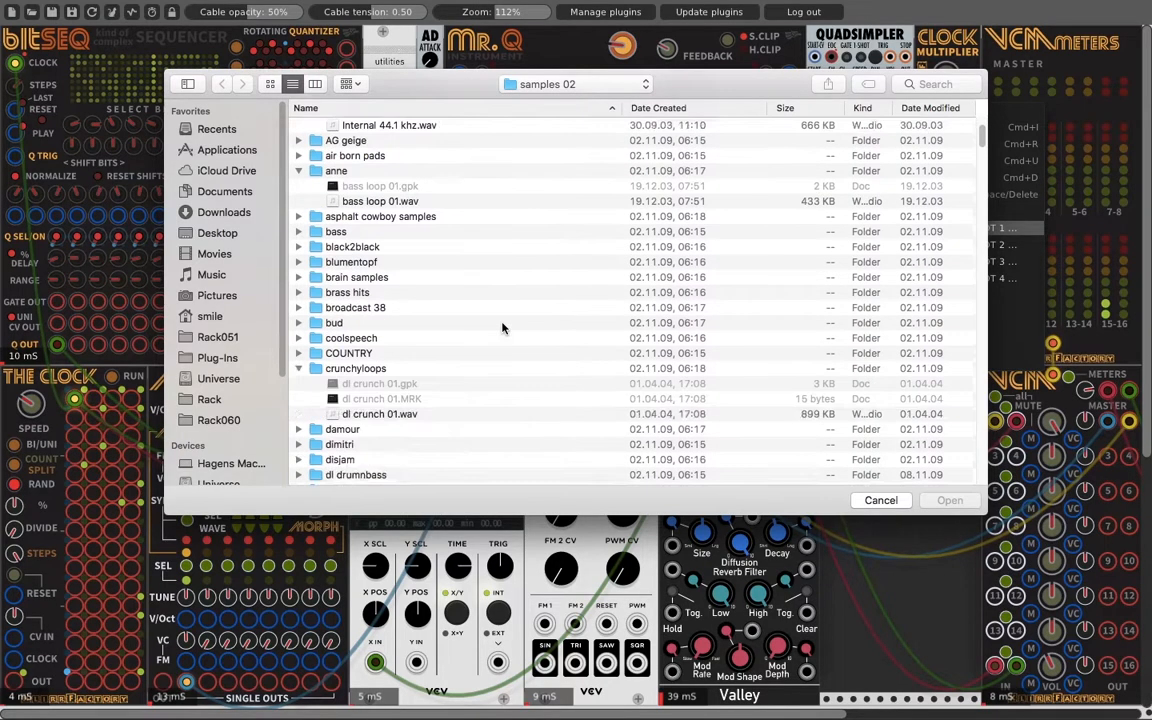
scroll(502, 327, up, 10)
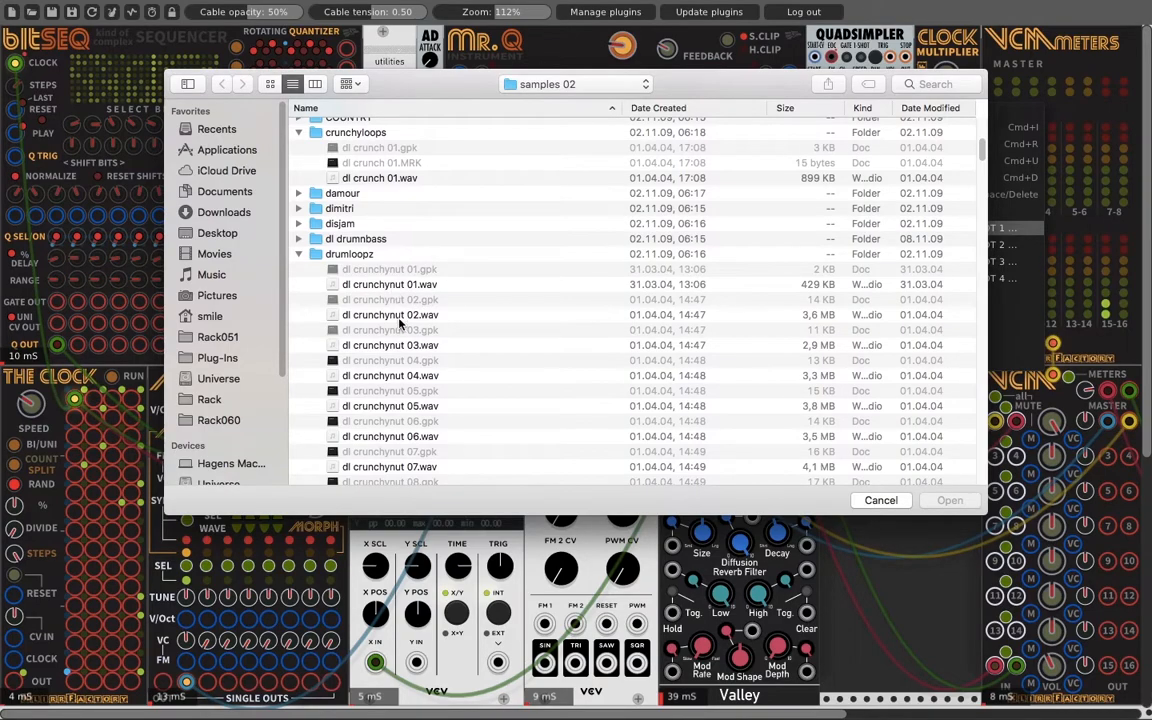
click(399, 316)
scroll(453, 335, down, 12)
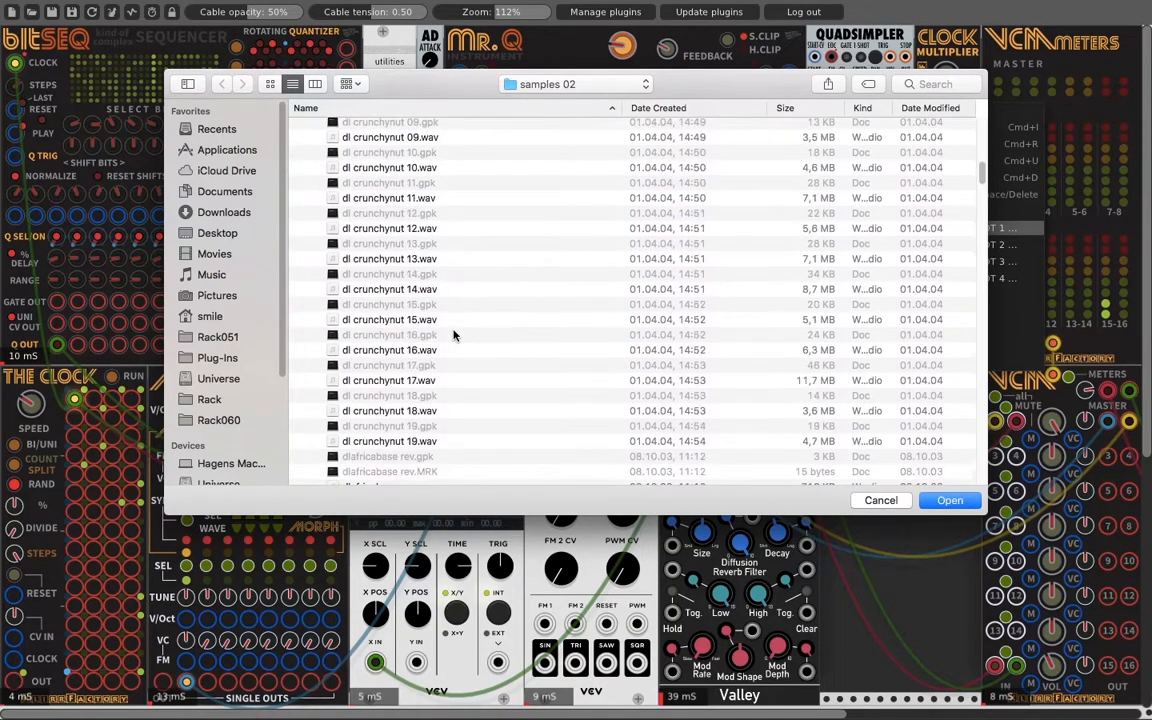
scroll(453, 335, up, 12)
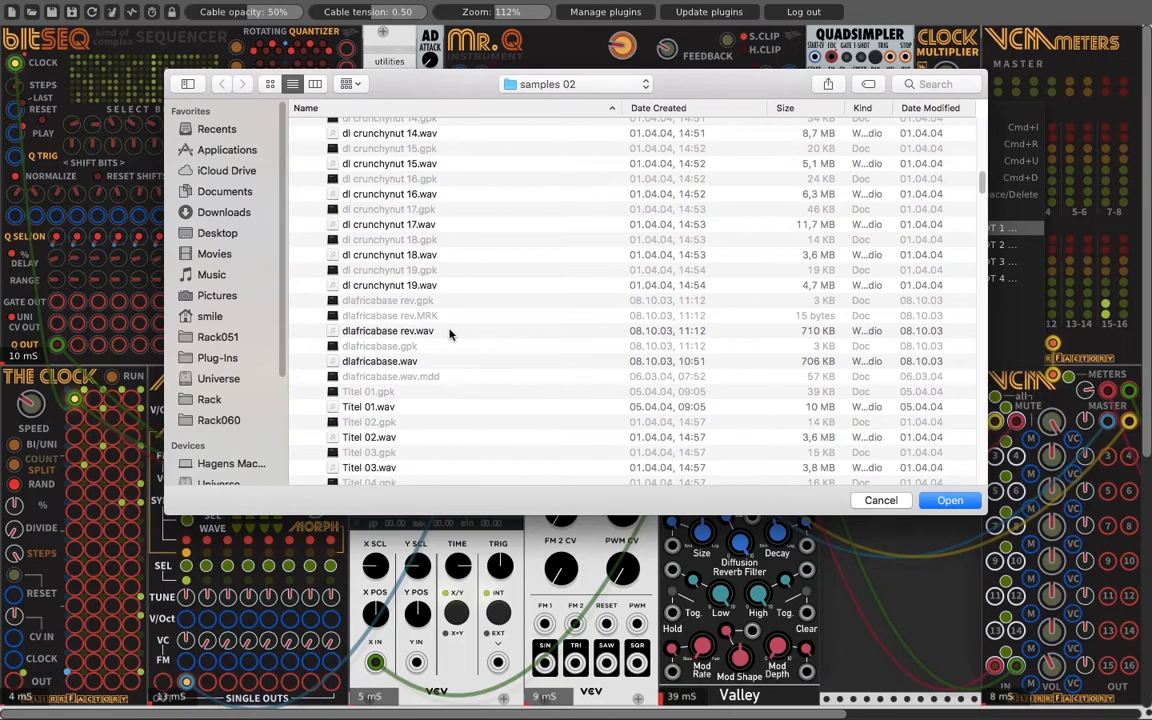
scroll(447, 330, up, 3)
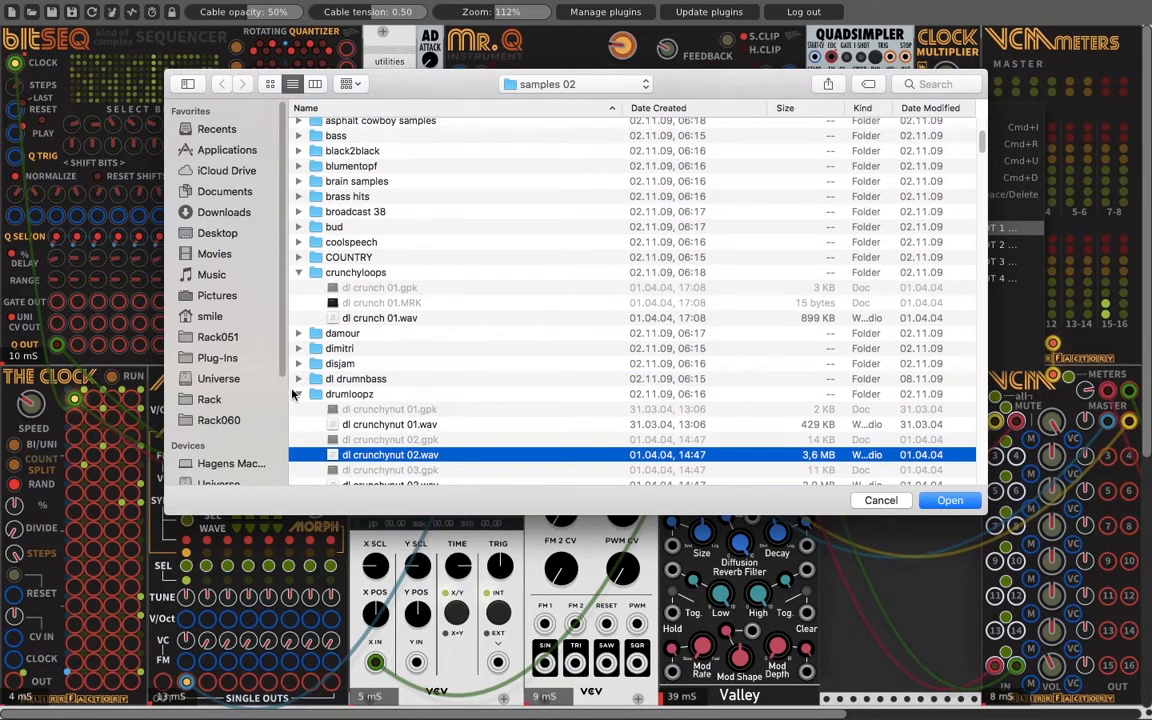
Expand the neighbouring sample folders and load dl crunch 01.wav from crunchyloops into QuadSimpler slot 1.
click(298, 380)
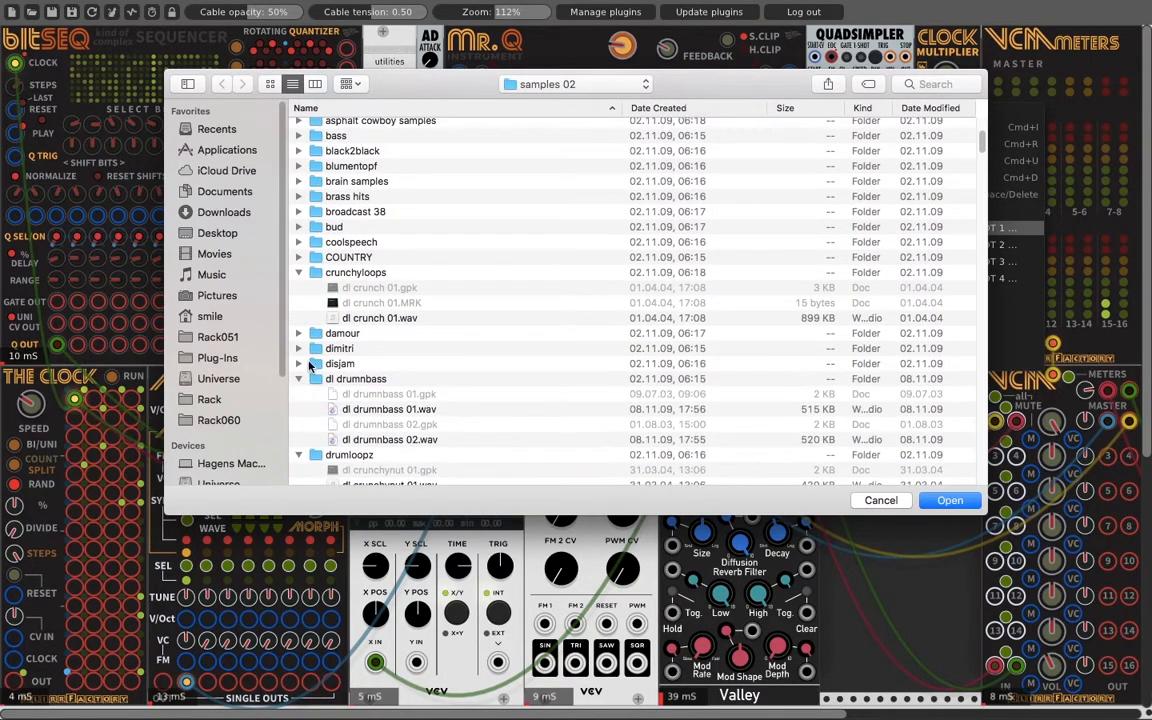
click(298, 348)
scroll(537, 333, down, 2)
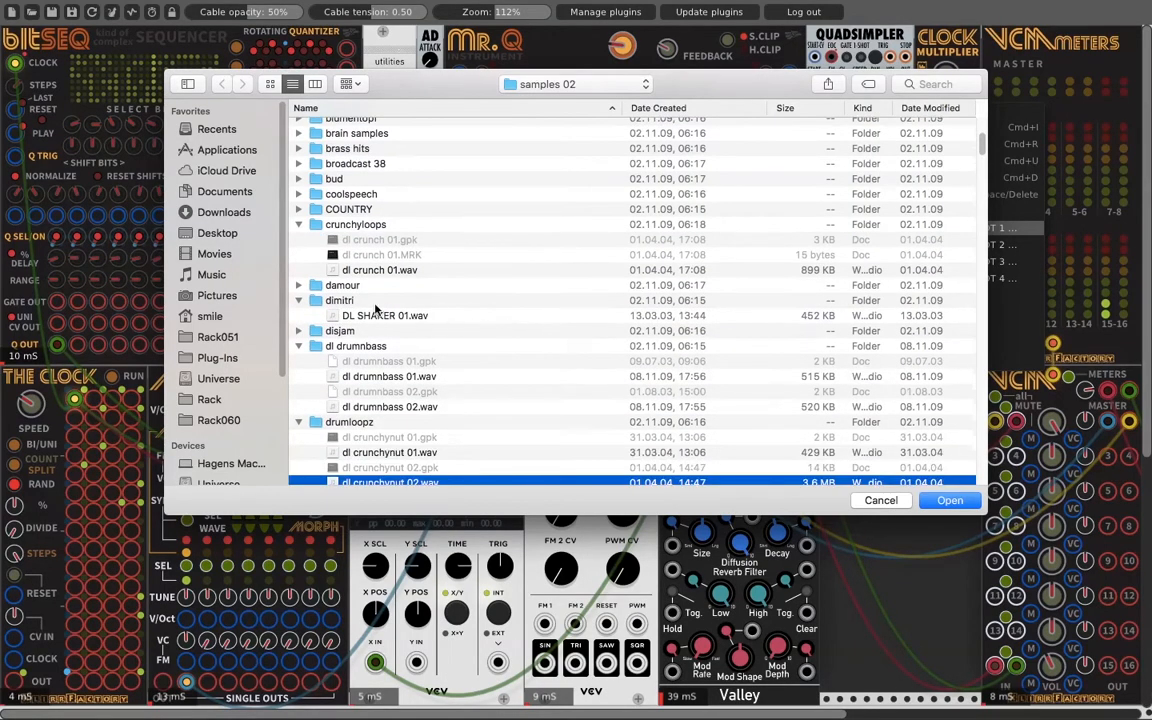
click(298, 331)
scroll(395, 260, down, 1)
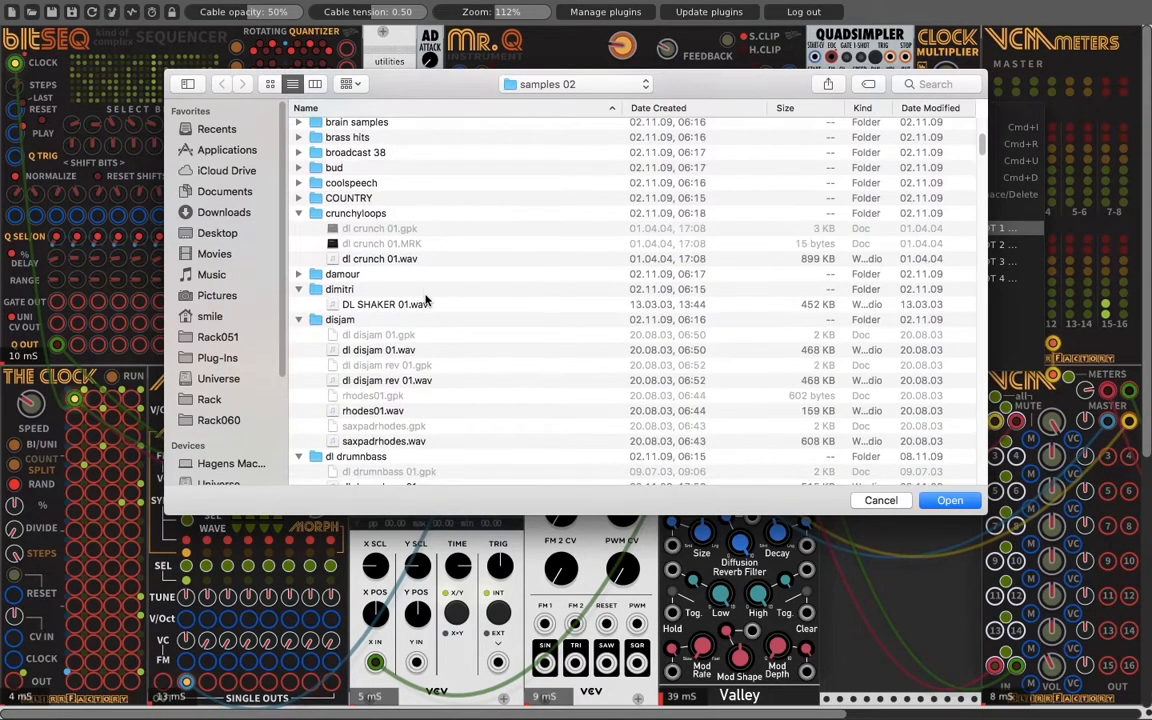
click(400, 262)
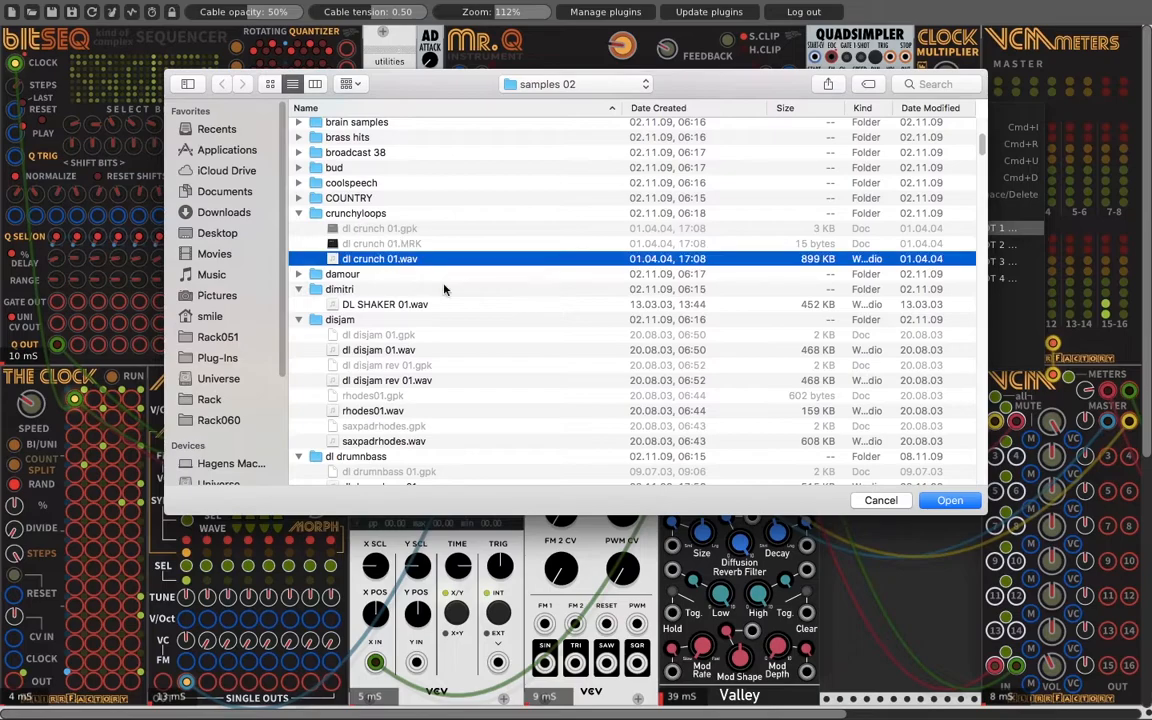
click(950, 500)
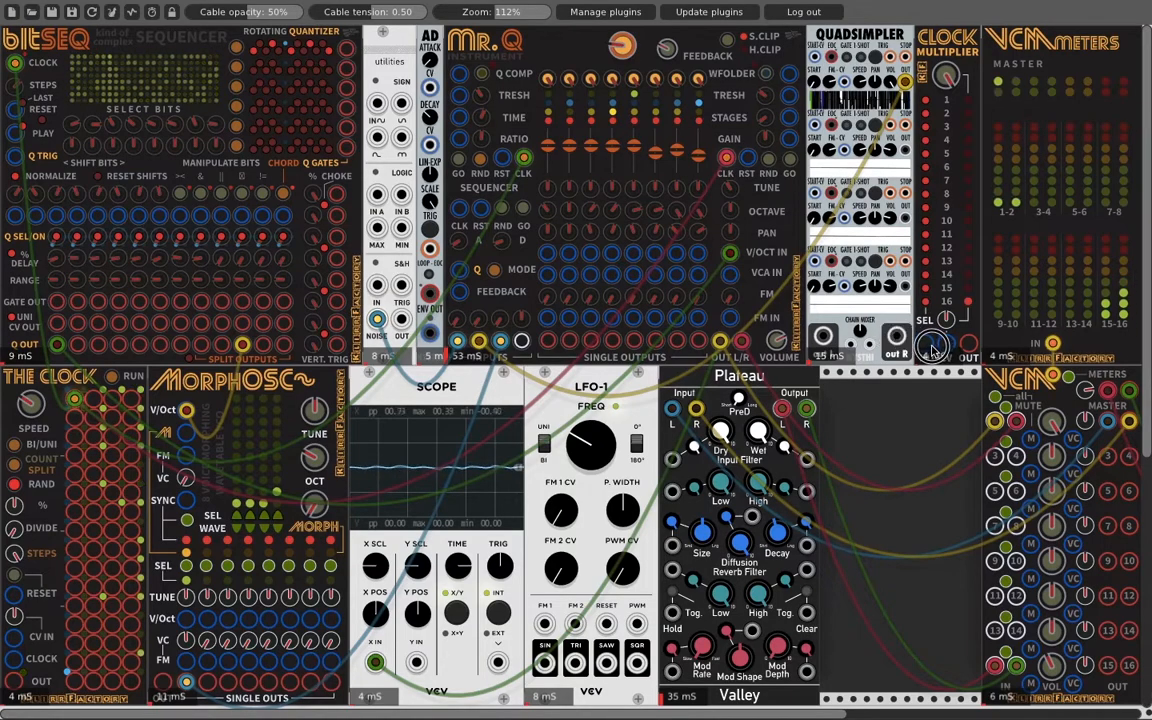
Patch the QuadSimpler's first EOC output through the Clock Multiplier into The Clock's clock input, and clock Mr. Q's wavefolder from The Clock.
drag(830, 57, 14, 659)
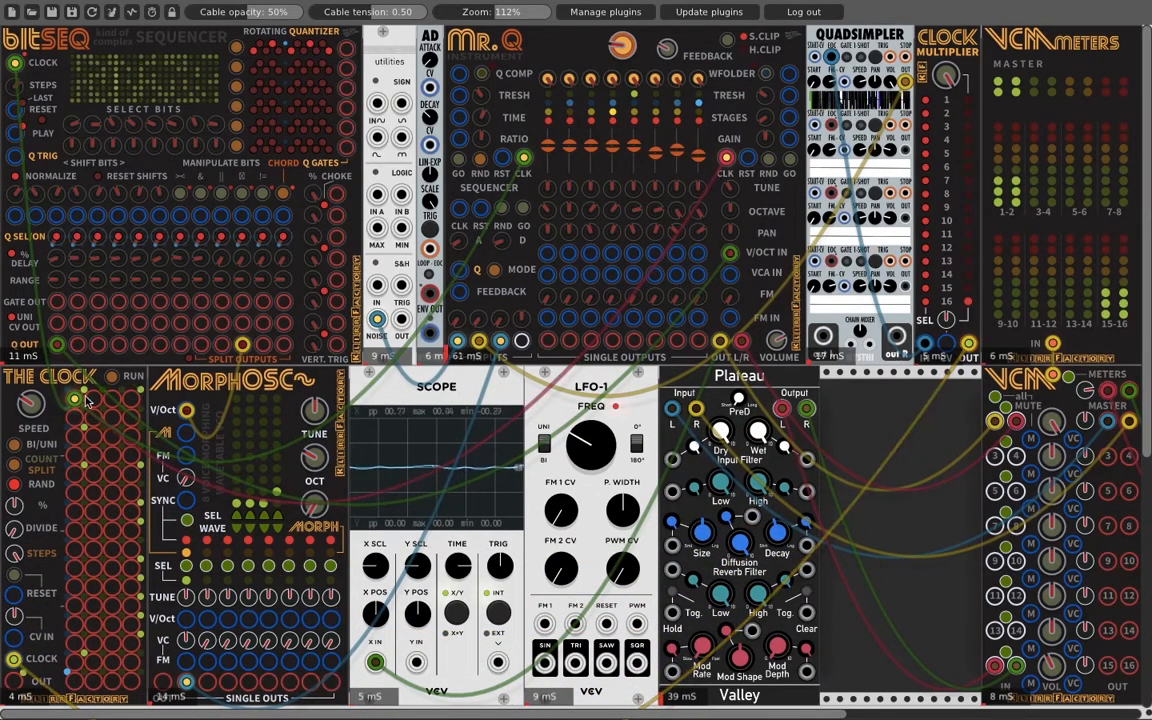
drag(726, 157, 74, 399)
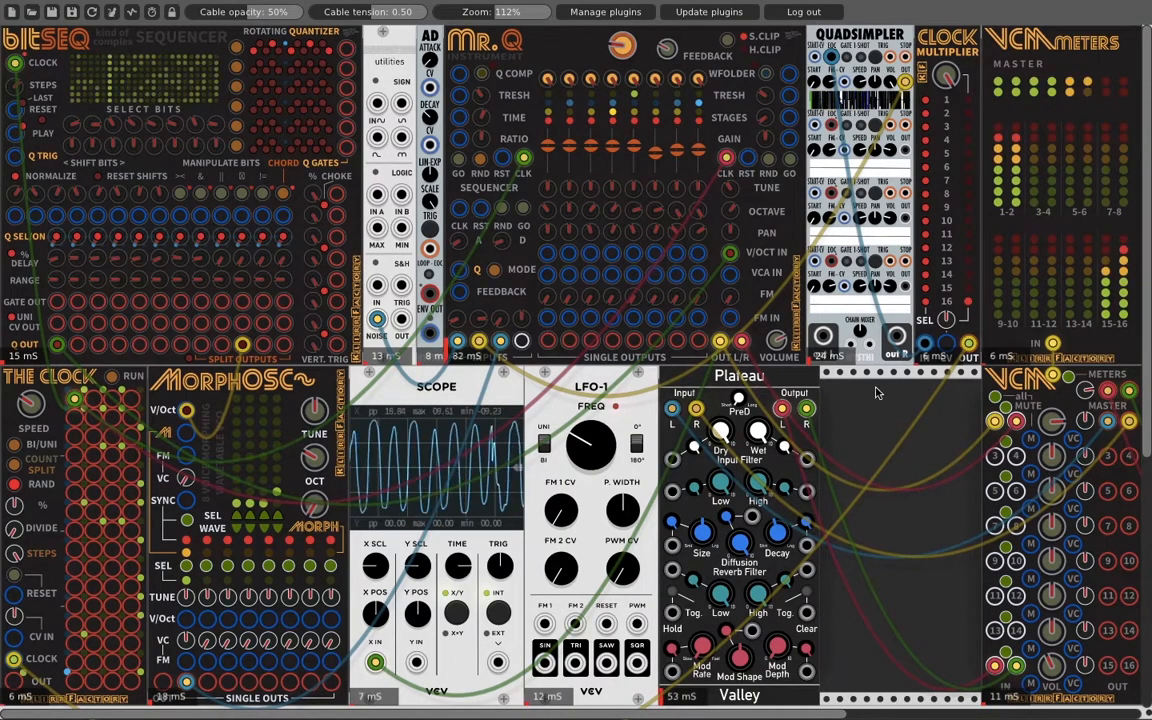
Patch LFO-1's triangle output into Mr. Q's common FM input, and the QuadSimpler's stereo mix into VCM mixer channels 3 and 4.
drag(730, 318, 577, 664)
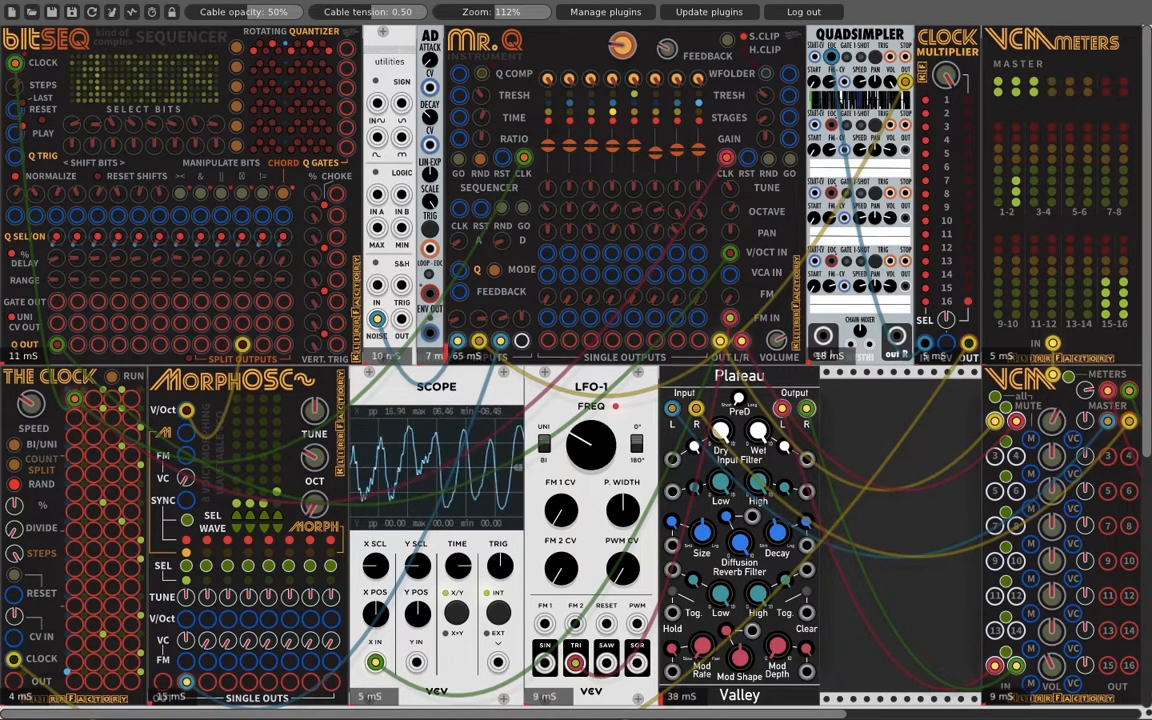
drag(998, 460, 822, 336)
drag(1016, 456, 897, 336)
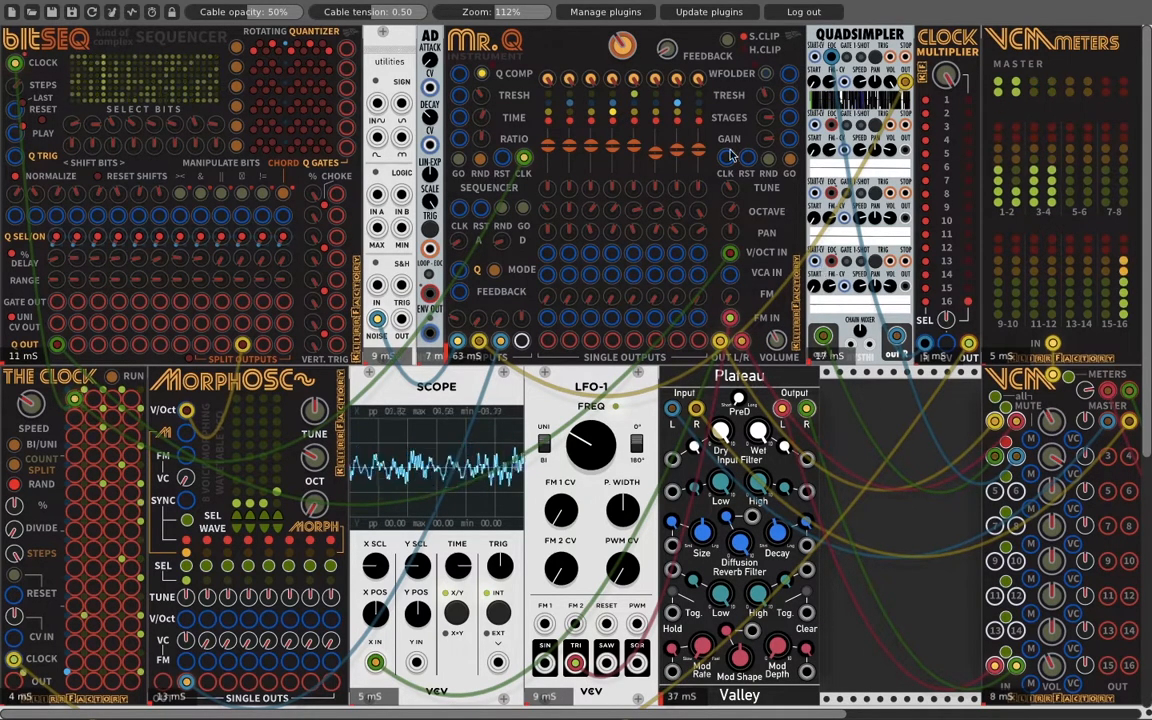
Adjust Mr. Q's large orange knob and try patching BitSeq's second Q output into its Q input.
drag(627, 55, 627, 40)
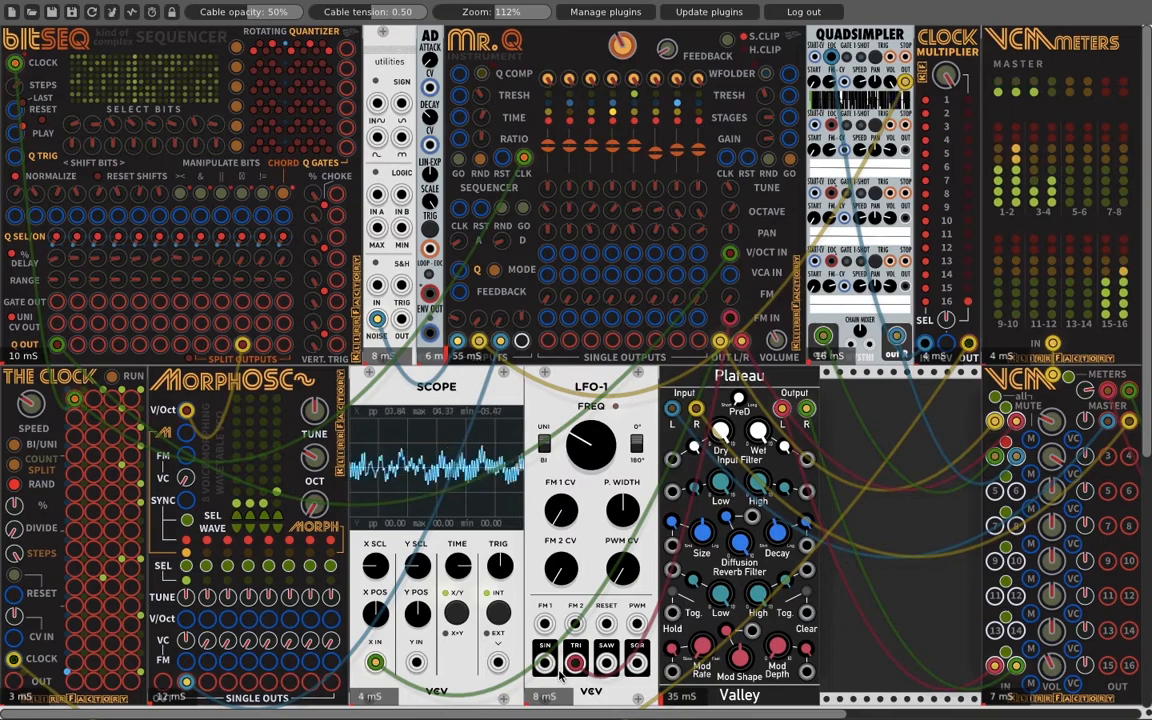
mouse_move(77, 344)
mouse_down()
mouse_move(386, 327)
mouse_move(443, 296)
mouse_move(459, 270)
mouse_up()
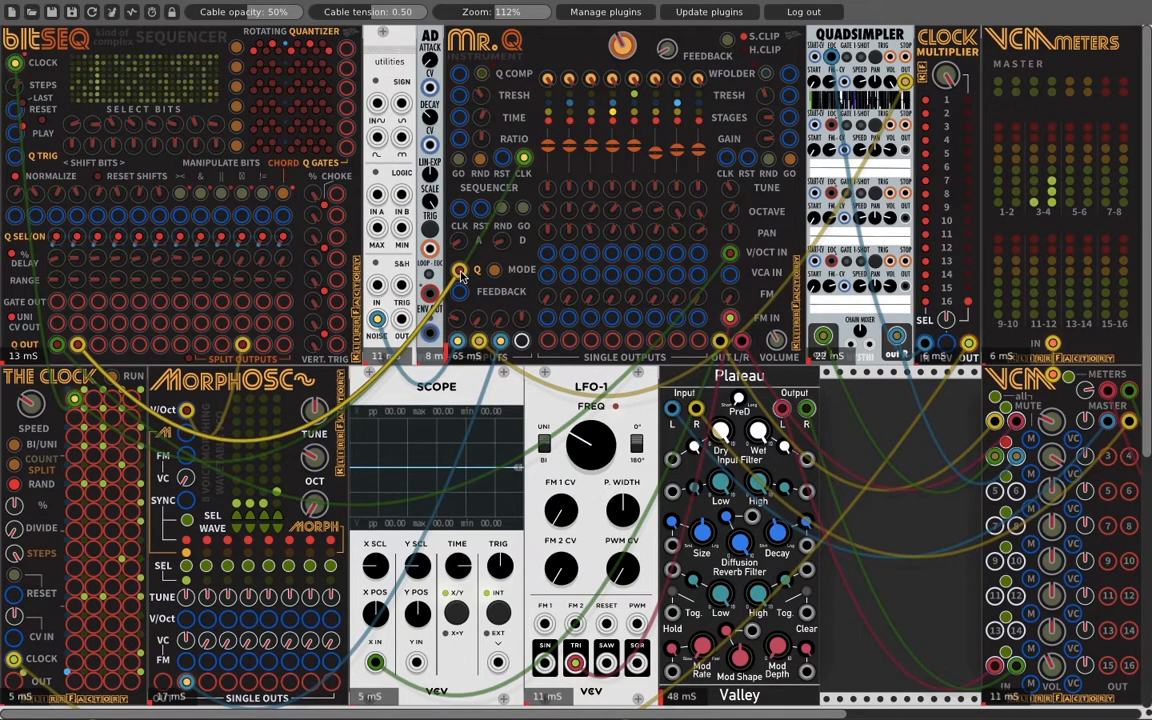
key(ctrl+z)
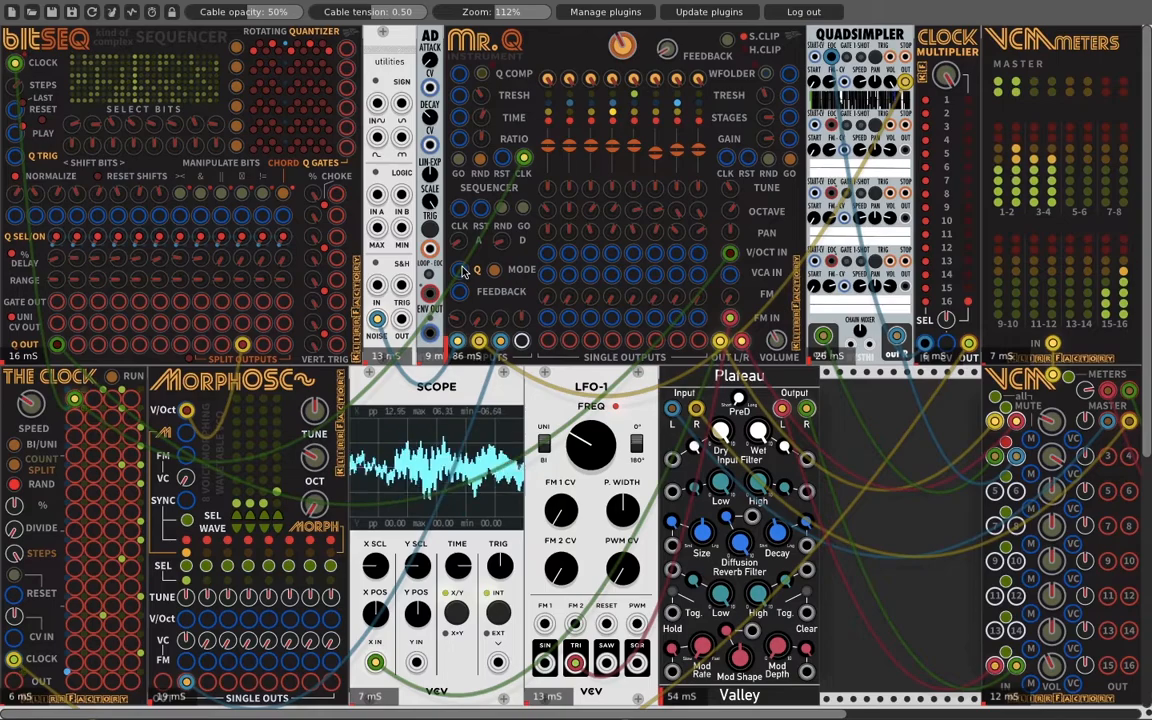
Route BitSeq's second Q output into Mr. Q's Feedback input and adjust the Feedback knob.
mouse_move(460, 270)
mouse_down()
mouse_move(310, 320)
mouse_move(78, 345)
mouse_up()
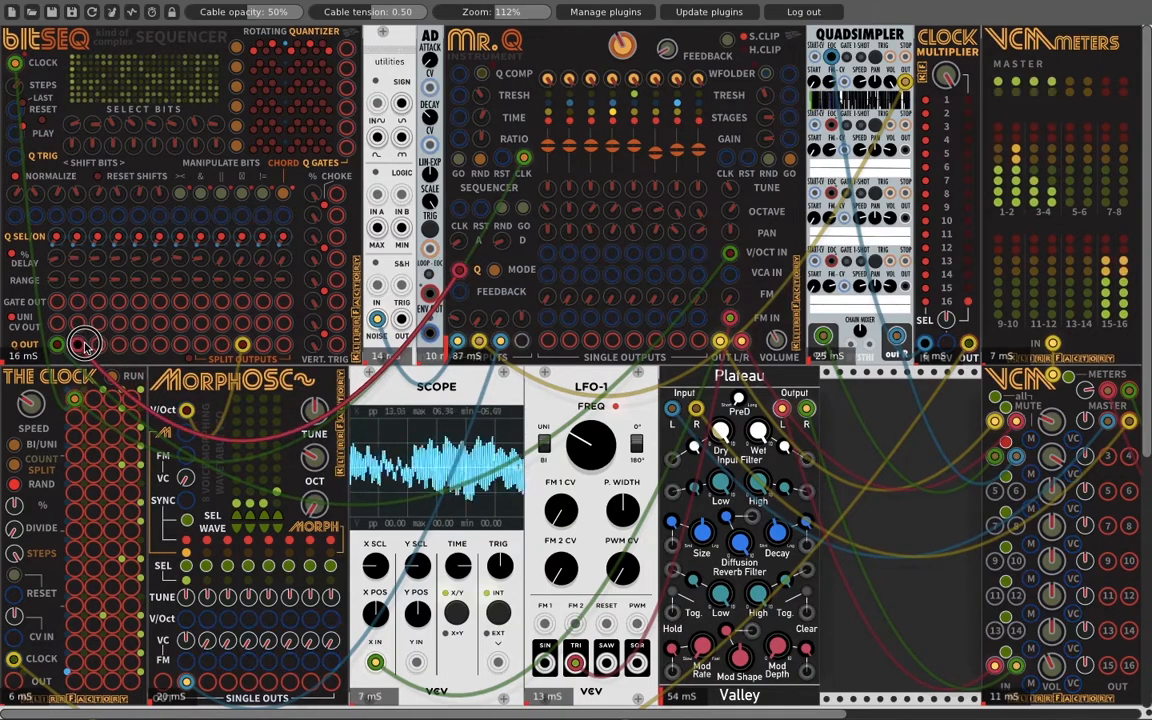
drag(461, 272, 461, 294)
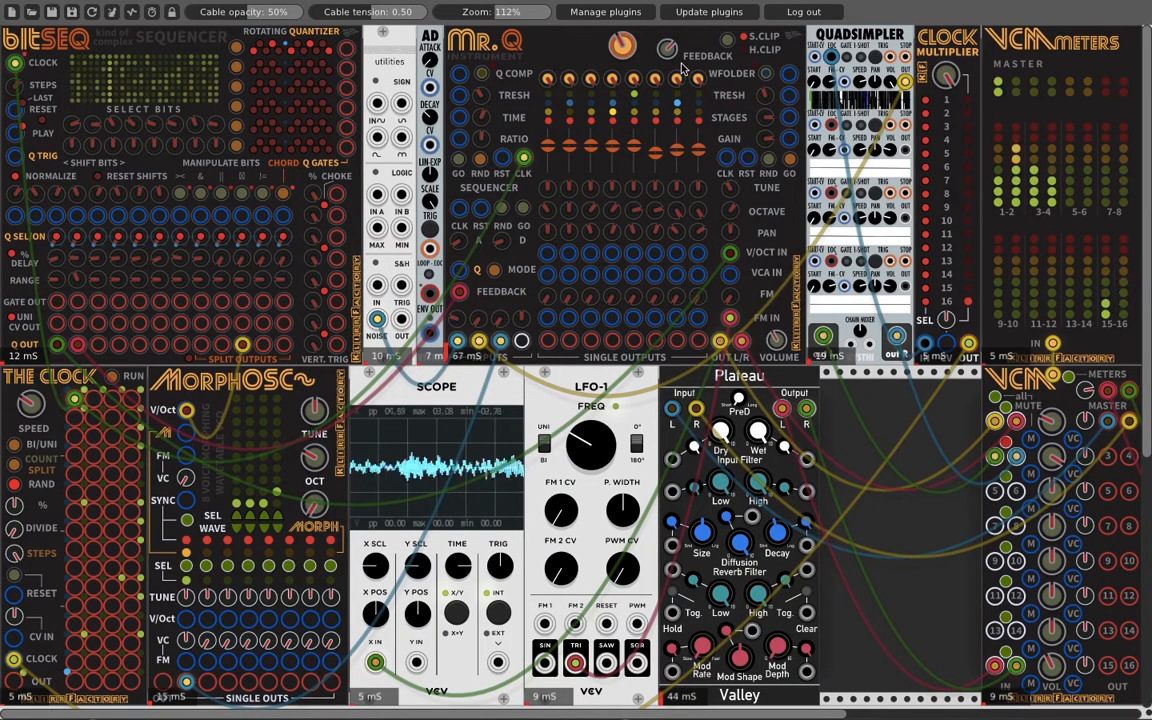
drag(670, 54, 670, 44)
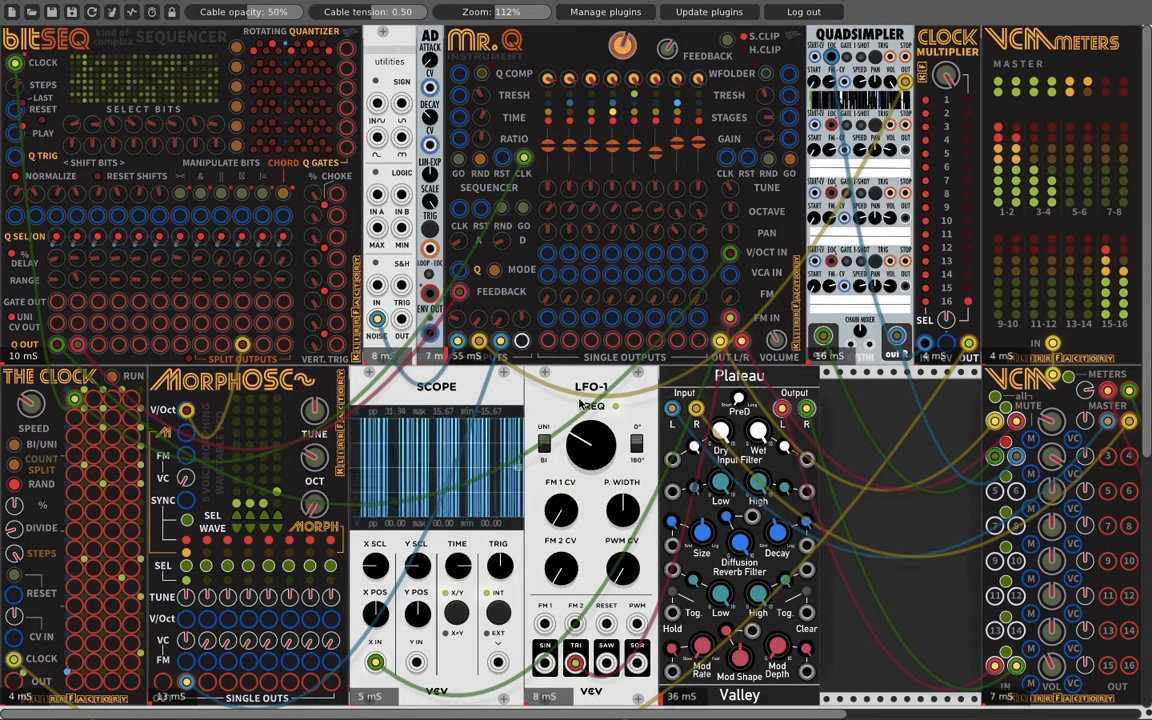
Modulate Mr. Q's Feedback input with the triangle output of a duplicated LFO-1, and readjust the large orange knob.
key(ctrl+d)
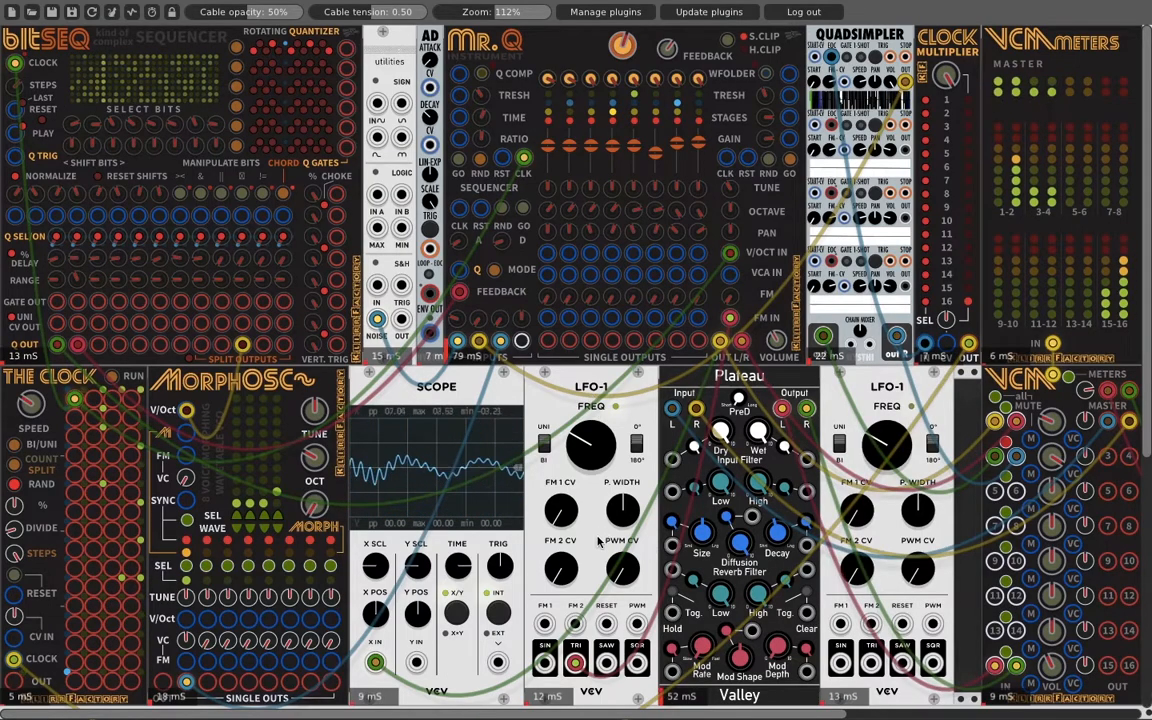
drag(459, 291, 860, 652)
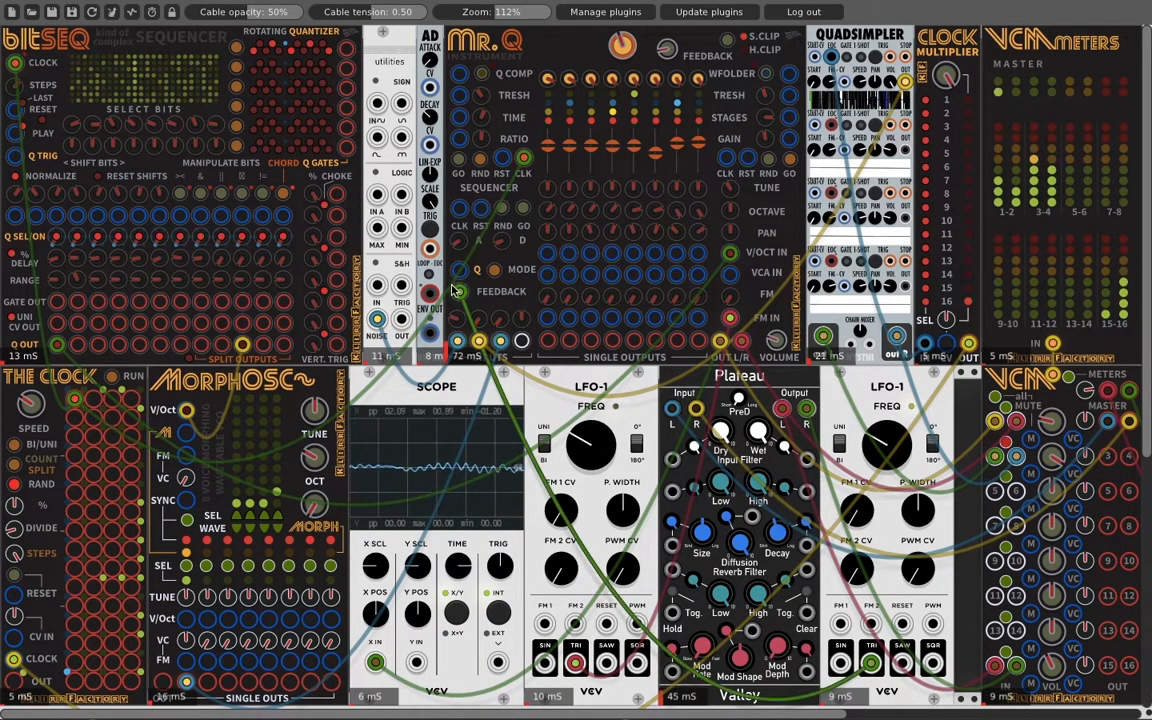
drag(631, 53, 631, 38)
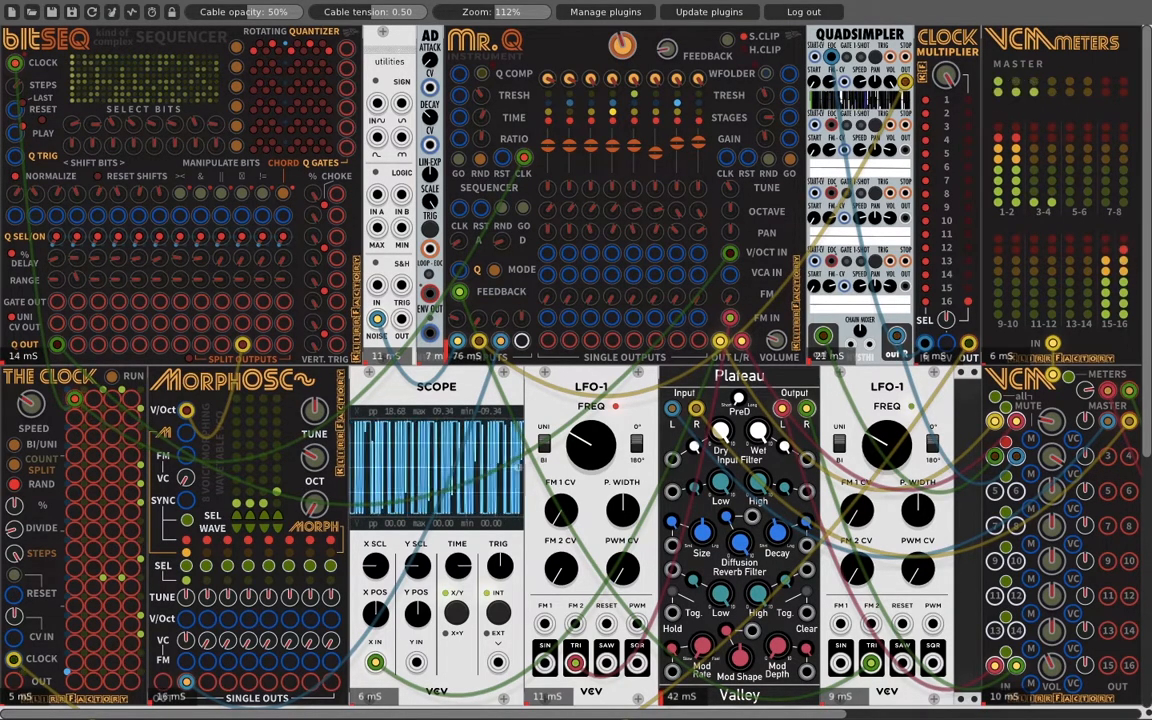